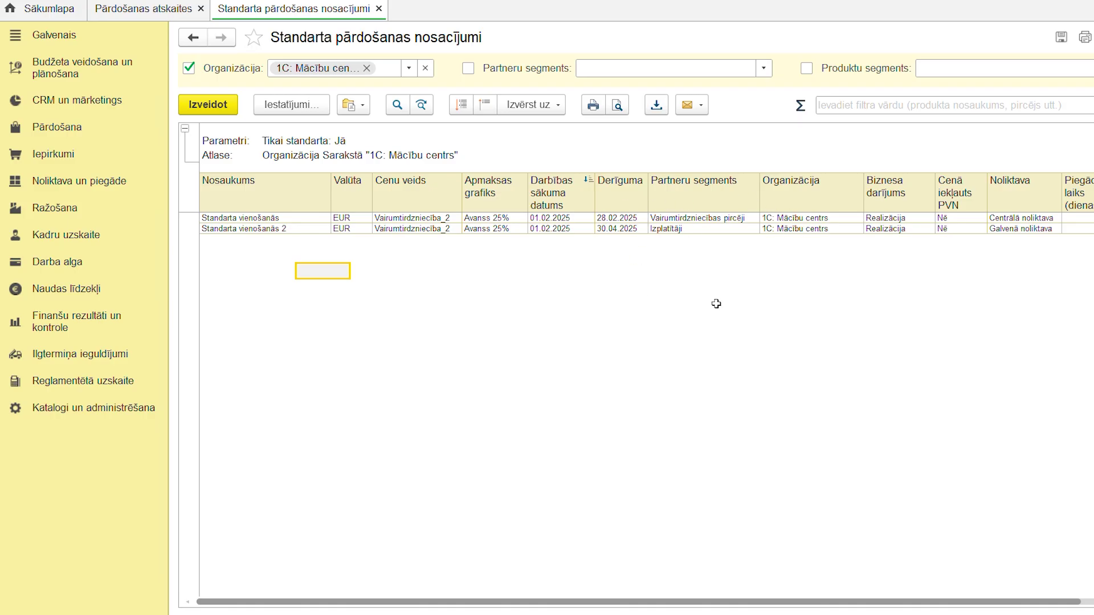
Close the sales reports and review the wholesale sales settings for customer agreements and contracts, closing the settings again.
left_click(379, 9)
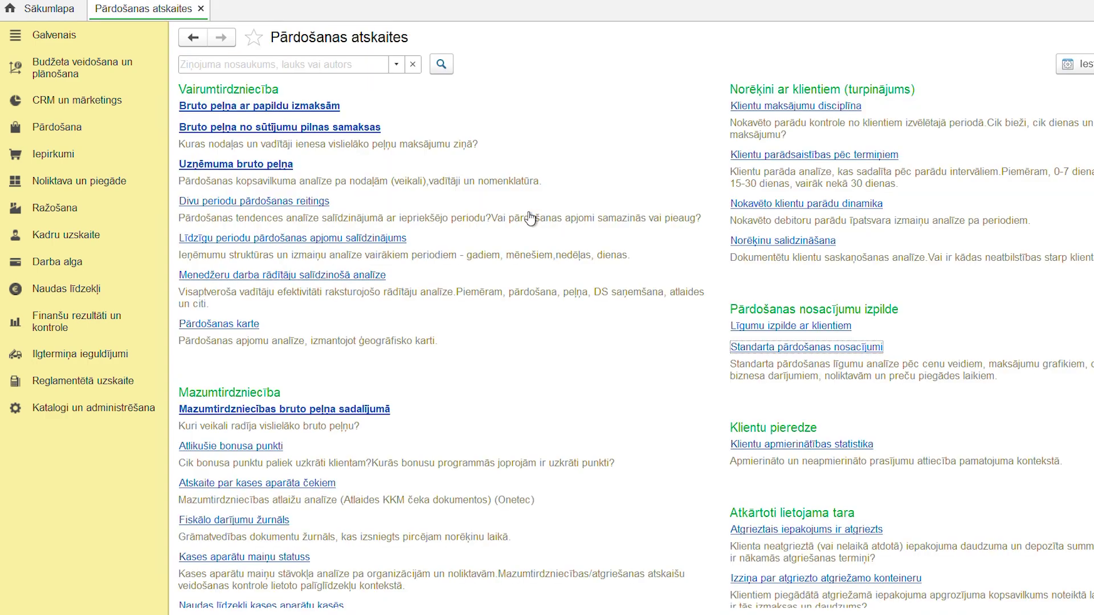
left_click(201, 9)
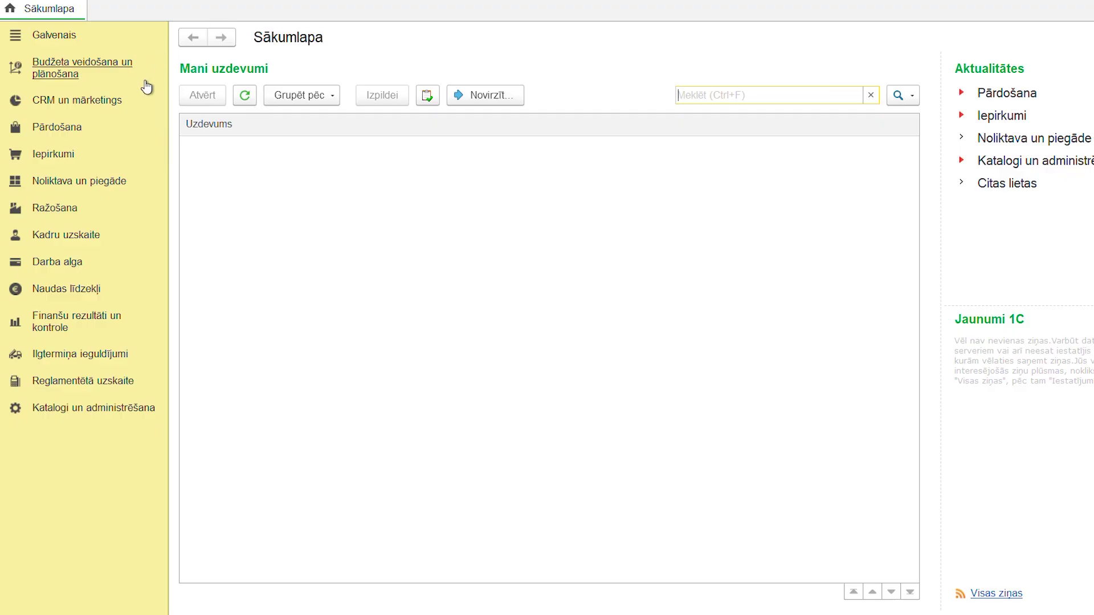
left_click(50, 417)
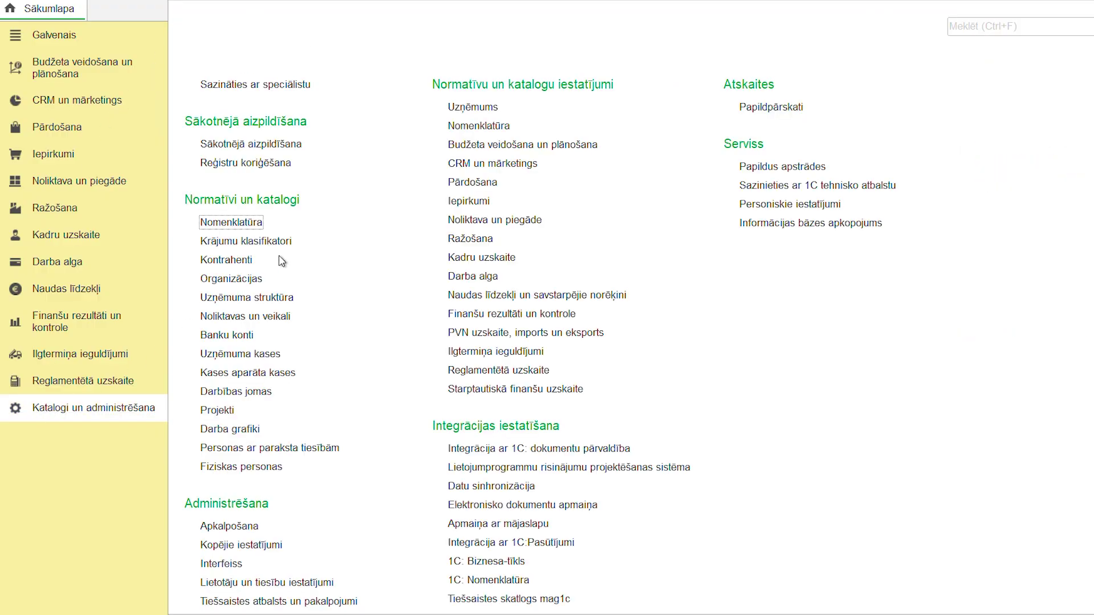
left_click(477, 190)
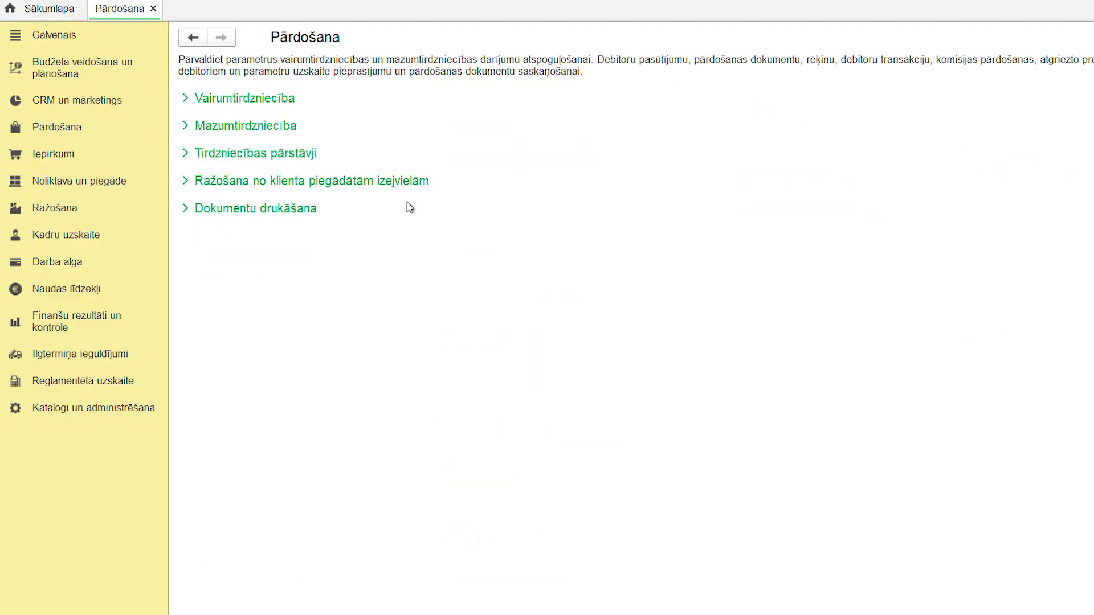
left_click(281, 99)
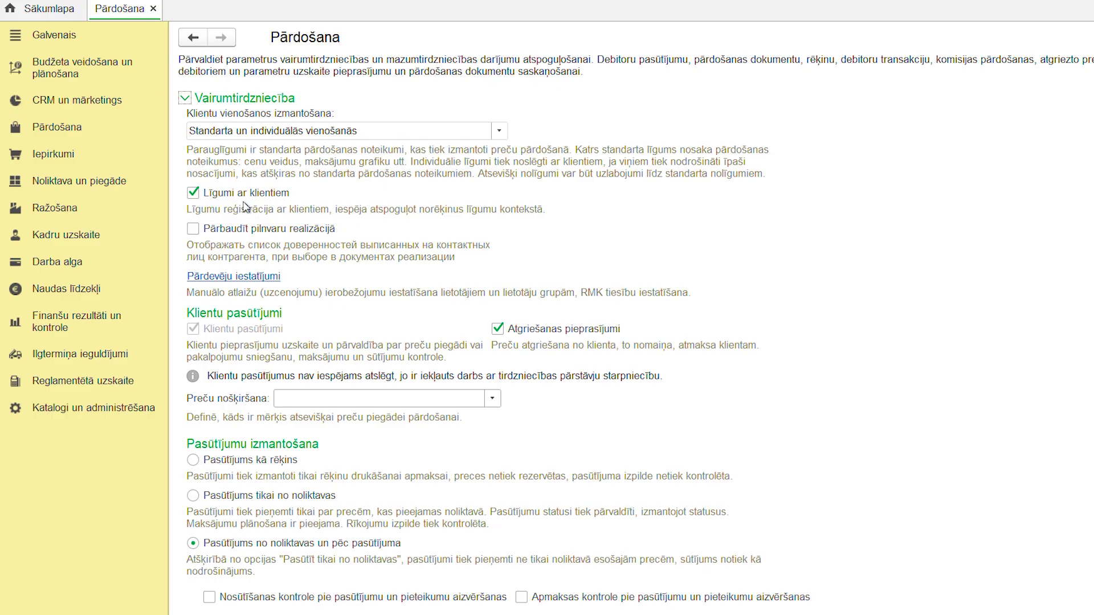
left_click(153, 8)
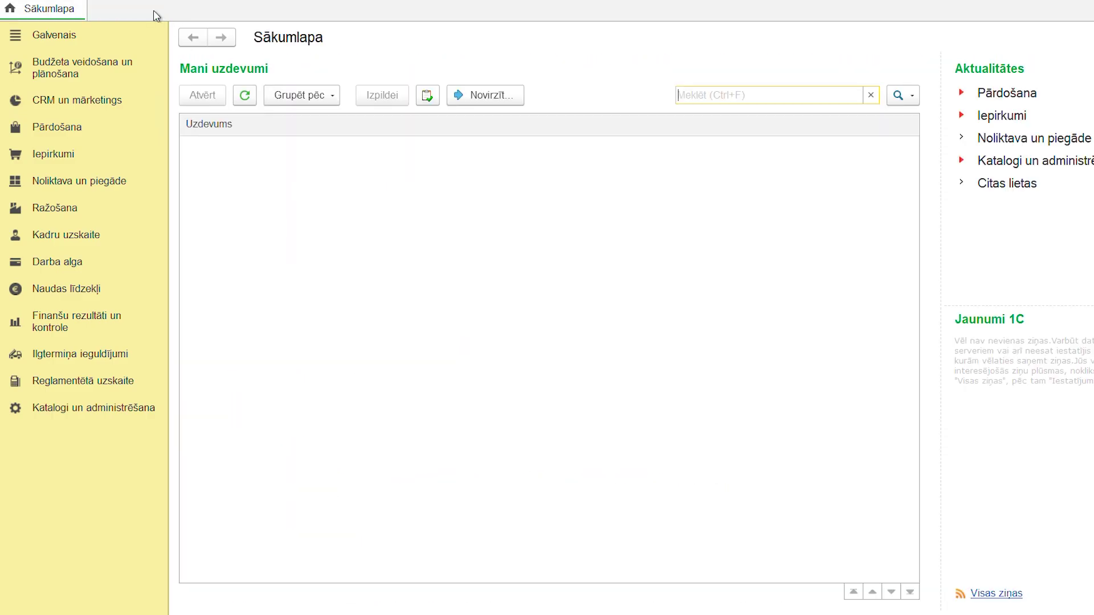
Open the contract Sadarbības līgums from the sales list of contracts with customers.
left_click(74, 136)
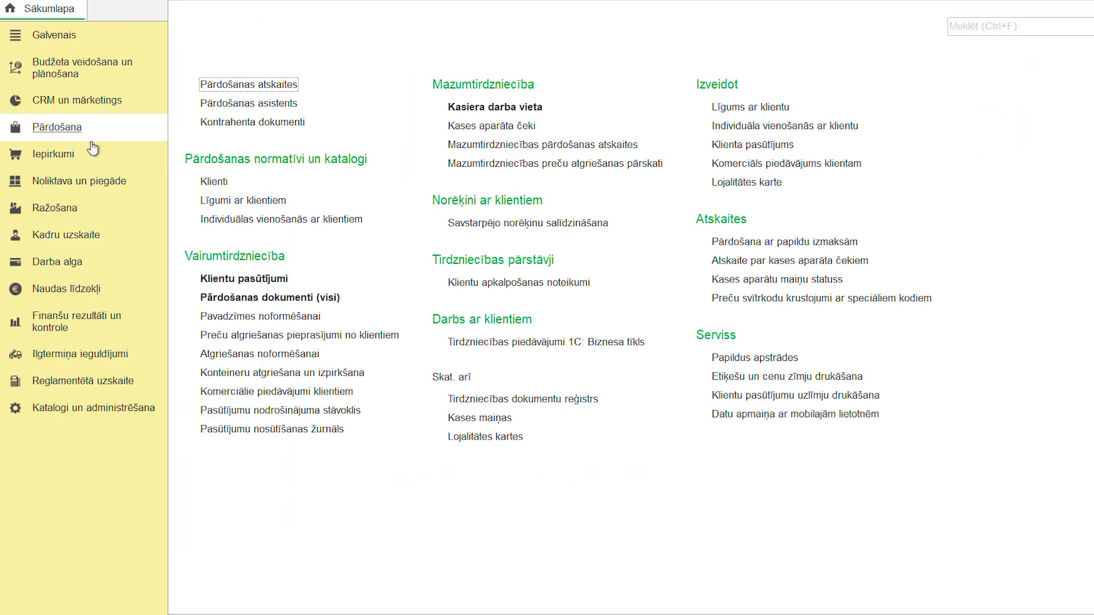
left_click(238, 205)
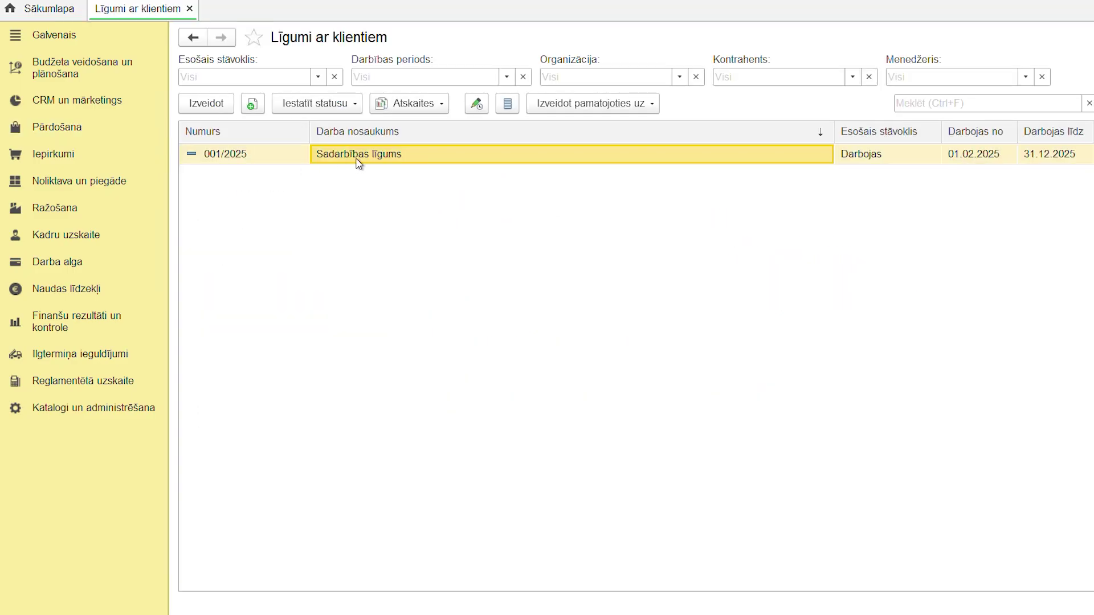
left_click(365, 162)
double_click(365, 164)
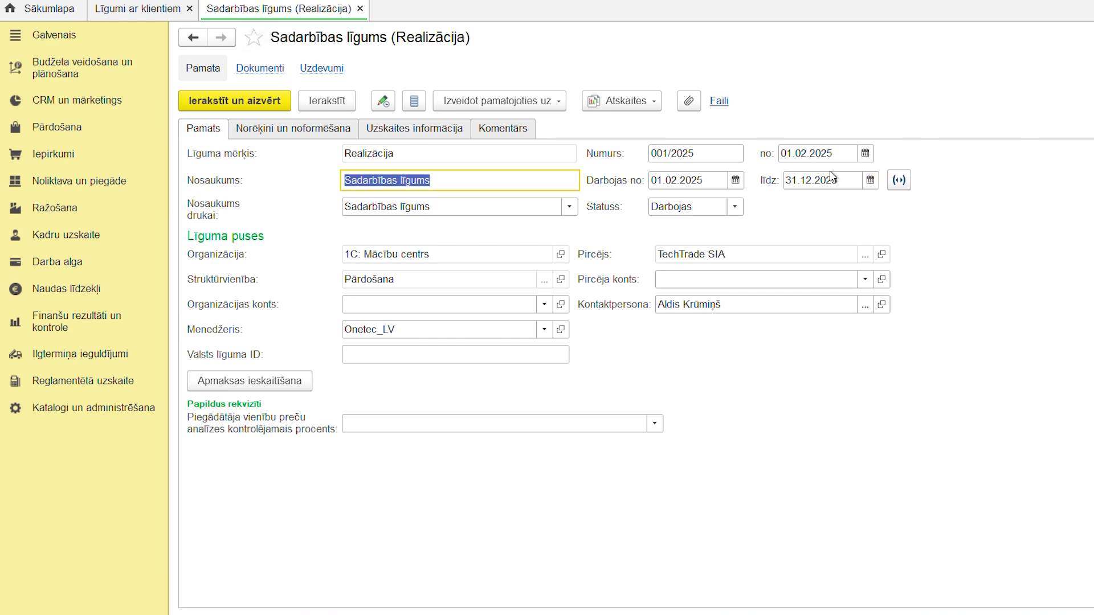
Unlock the protected attributes of the Sadarbības līgums contract for editing.
key("alt+a")
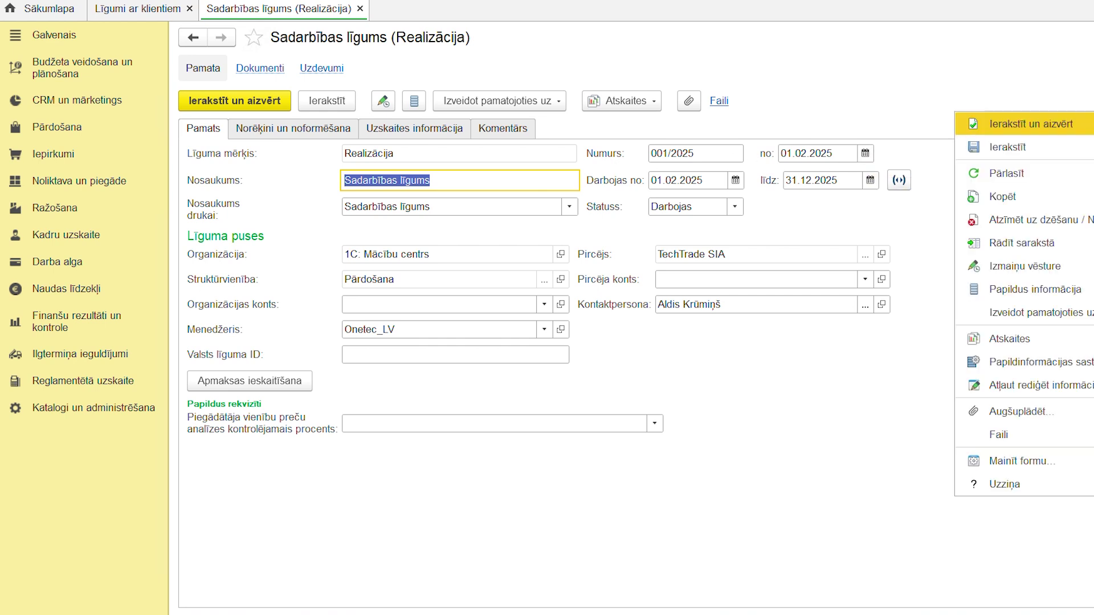
left_click(1080, 399)
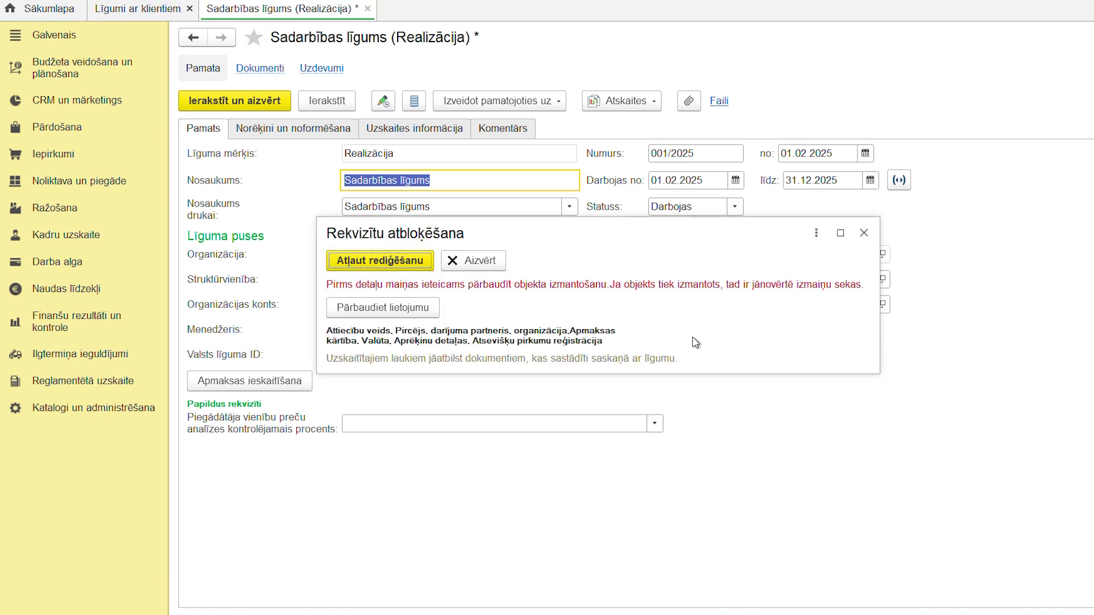
left_click(411, 259)
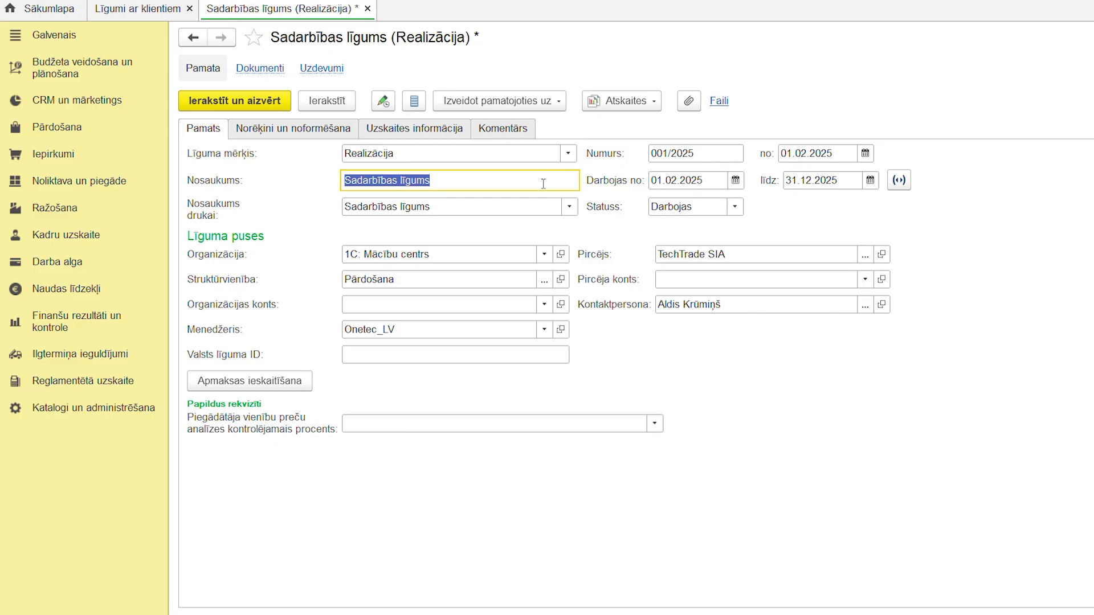
Check the available contract purposes and the ways of attaching files to the contract.
left_click(568, 153)
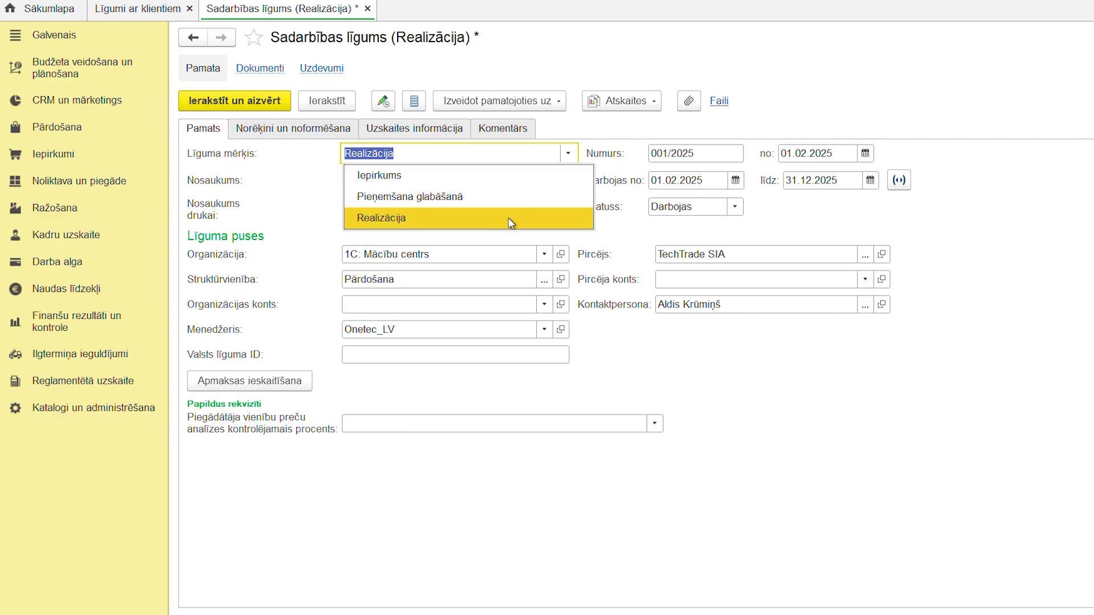
left_click(579, 137)
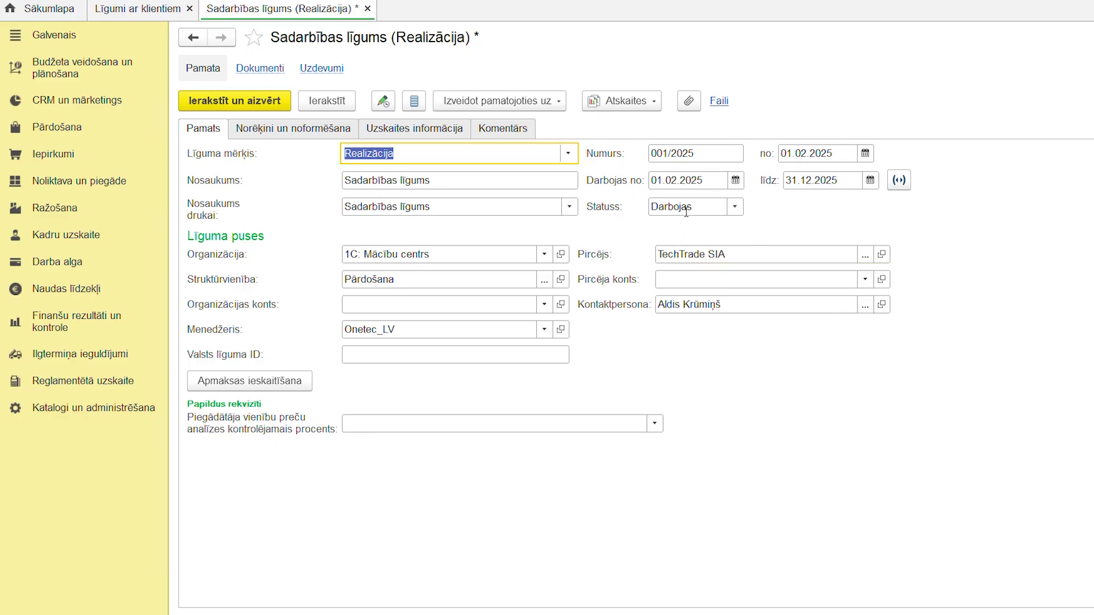
left_click(719, 103)
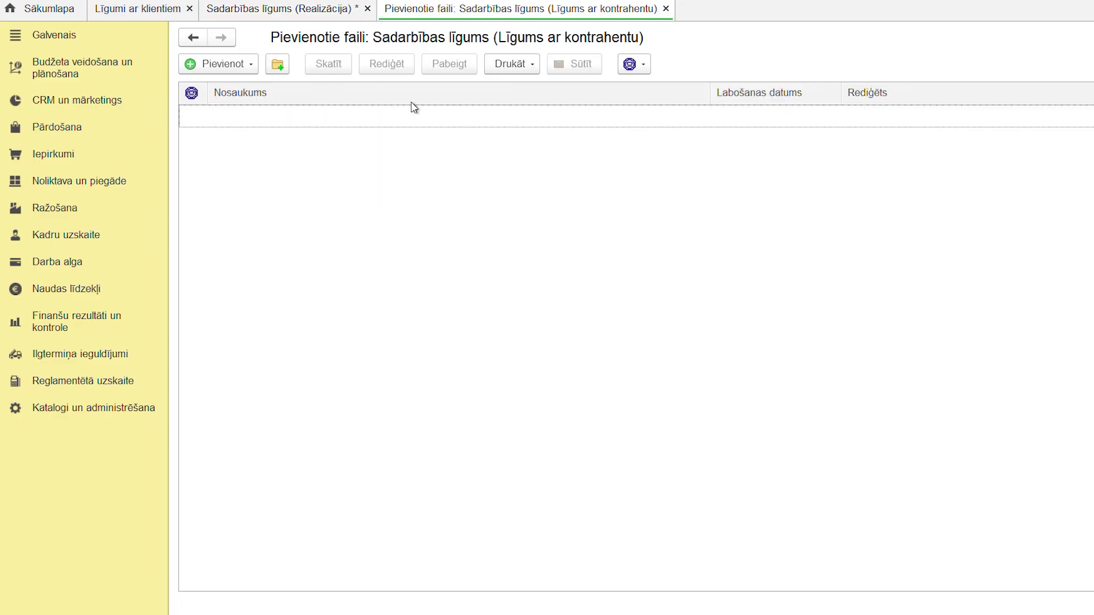
left_click(256, 68)
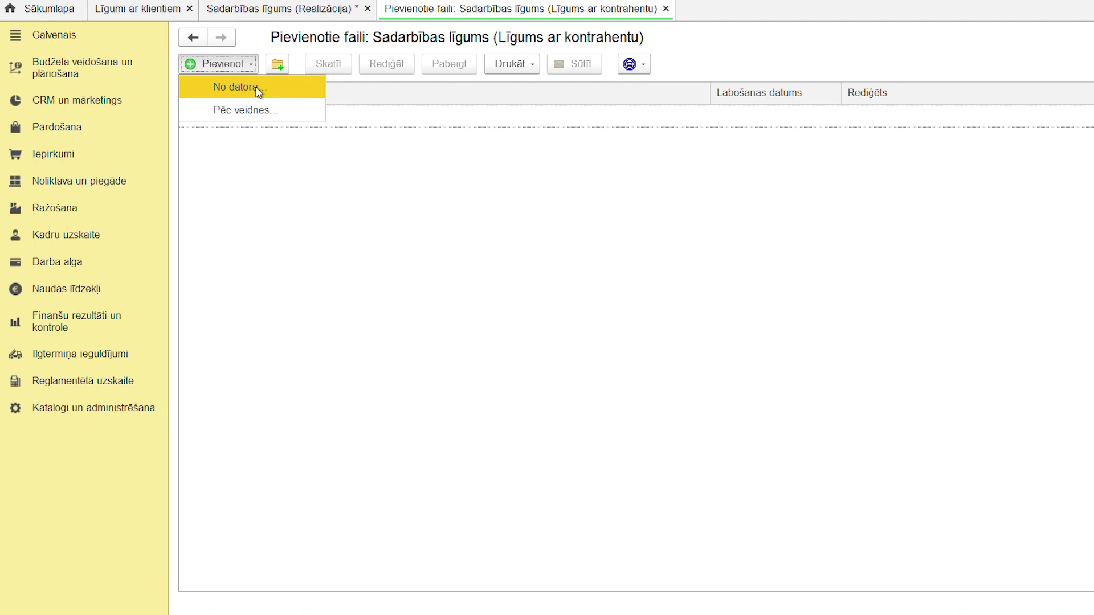
left_click(665, 9)
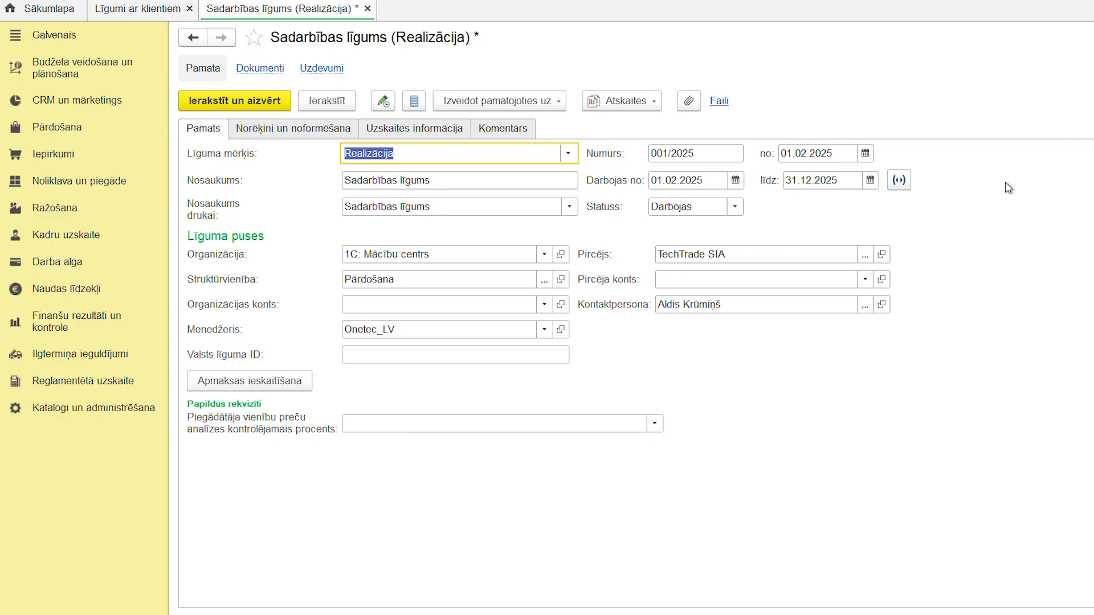
Review the sales conditions of the individual agreement Realizācijas vienošanās for TechTrade SIA, closing it and the agreements list.
left_click(51, 127)
left_click(255, 220)
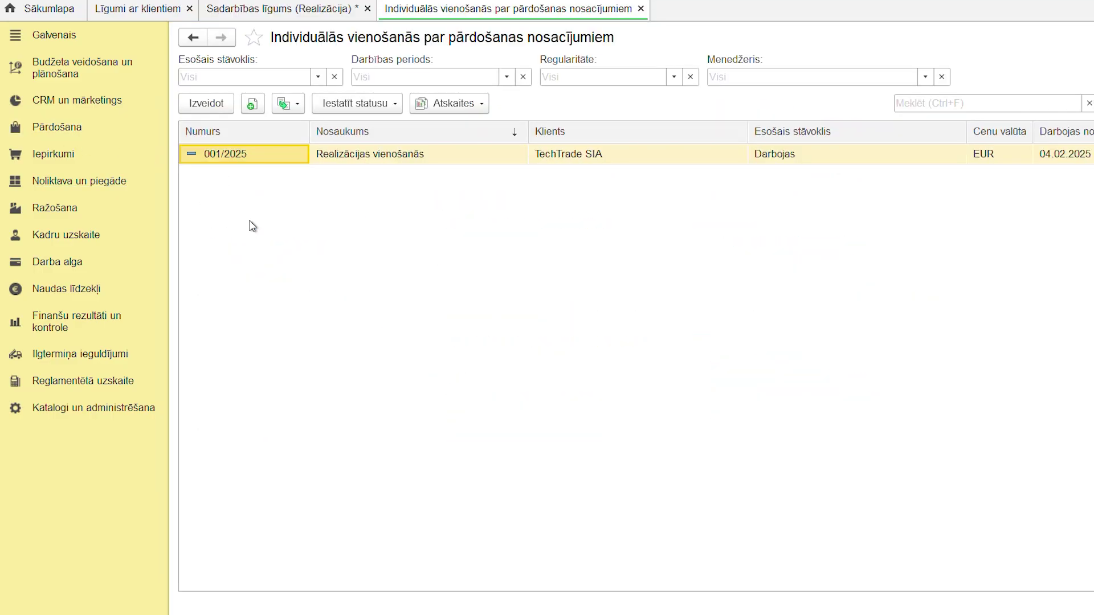
double_click(411, 155)
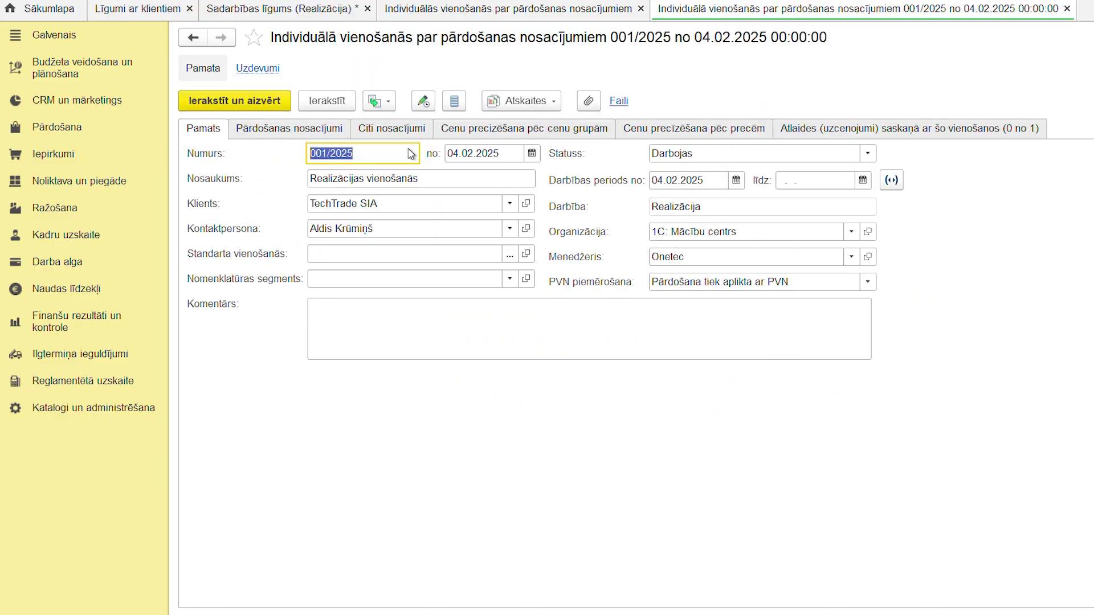
left_click(326, 137)
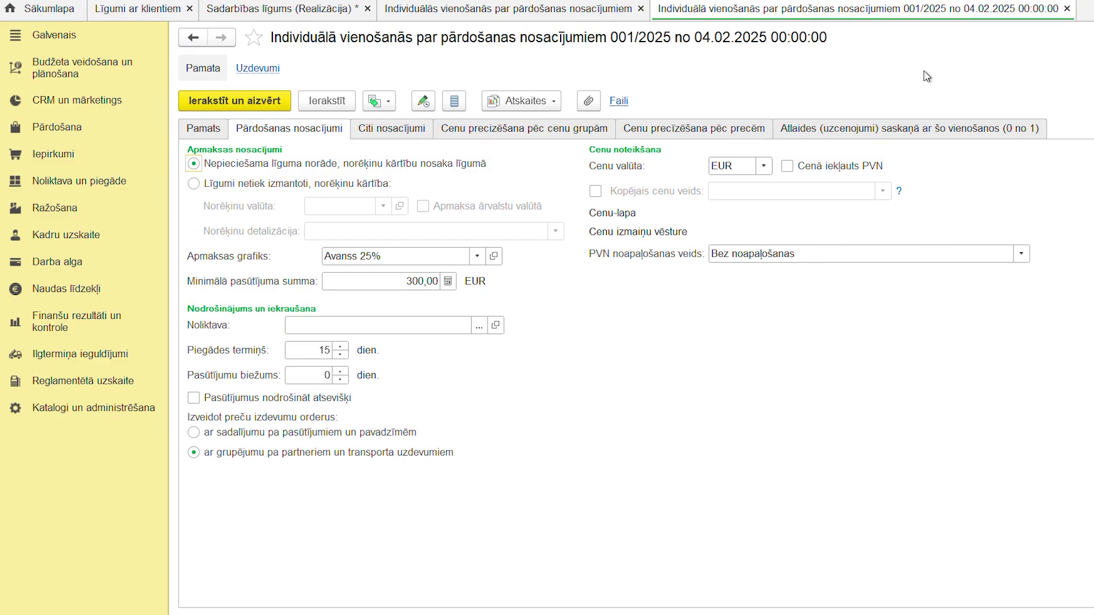
left_click(1068, 8)
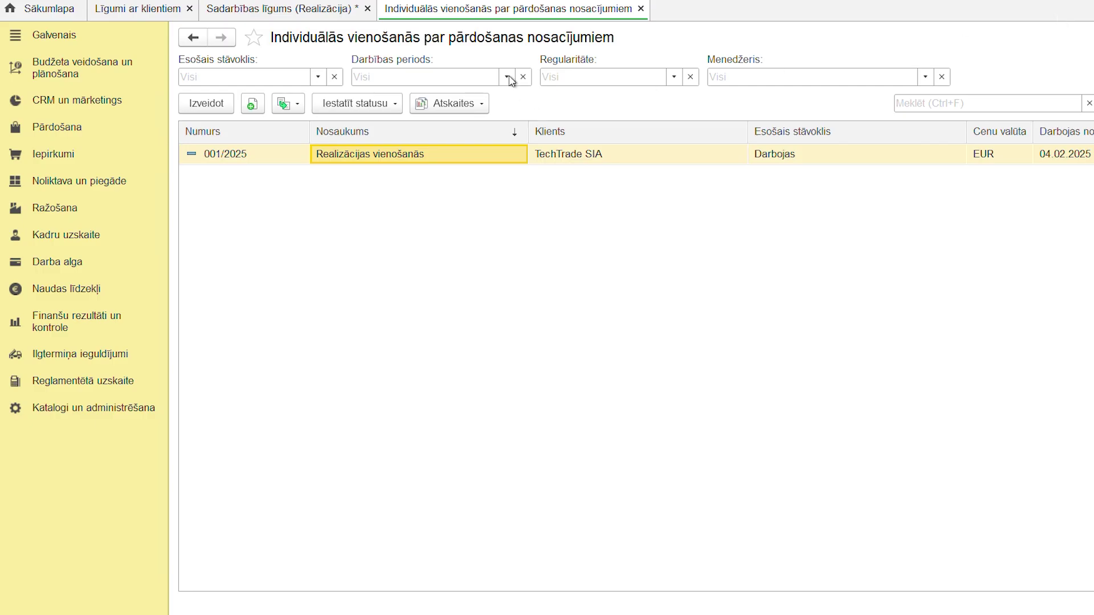
left_click(642, 10)
Select Pēc līgumiem as the contract's settlement detail level and check the debt limit that blocks shipping.
left_click(276, 135)
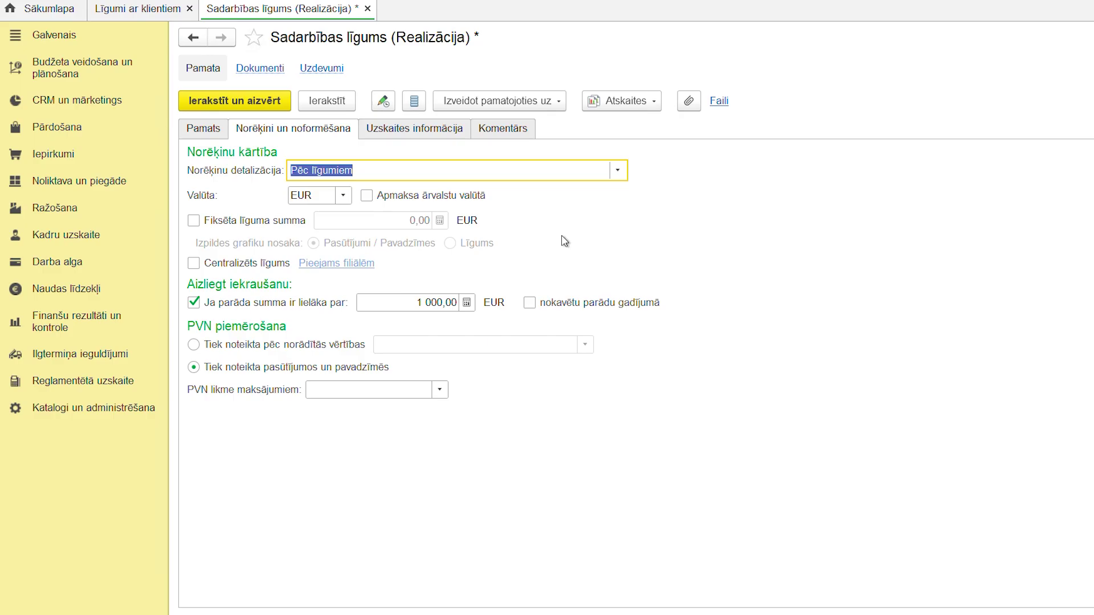
left_click(623, 173)
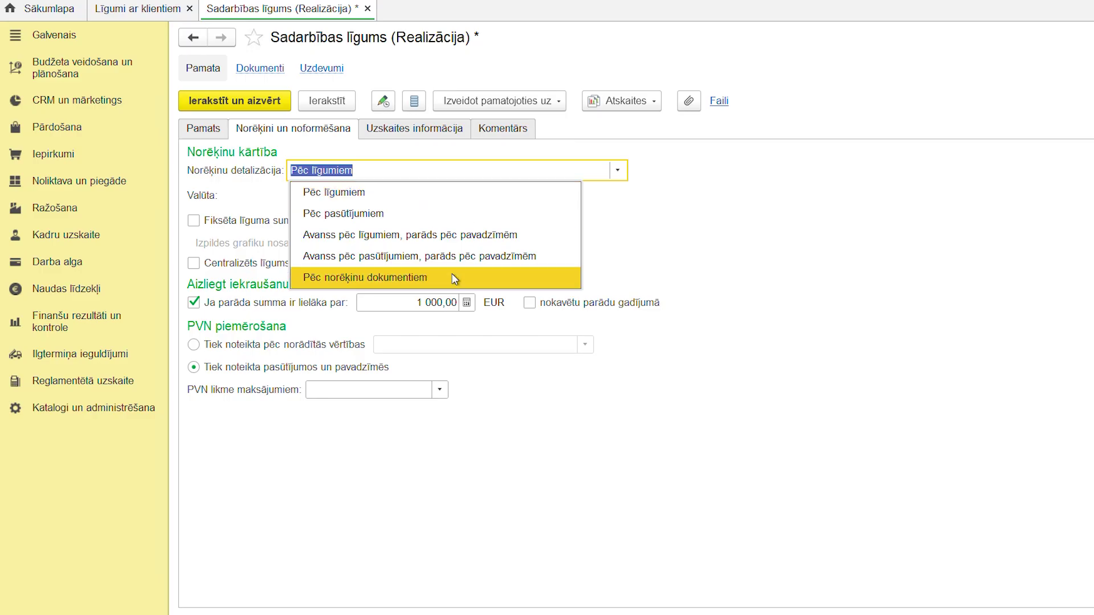
left_click(450, 199)
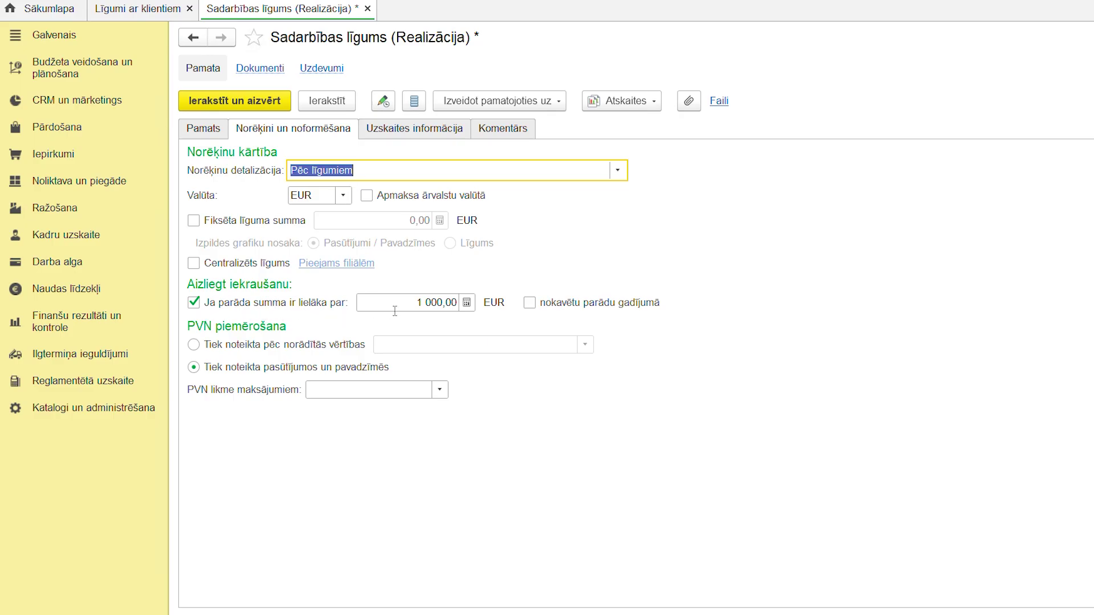
mouse_move(395, 311)
Review TechTrade SIA's goods and services sale dated 11.02.2025 among all sales documents and close it.
left_click(57, 127)
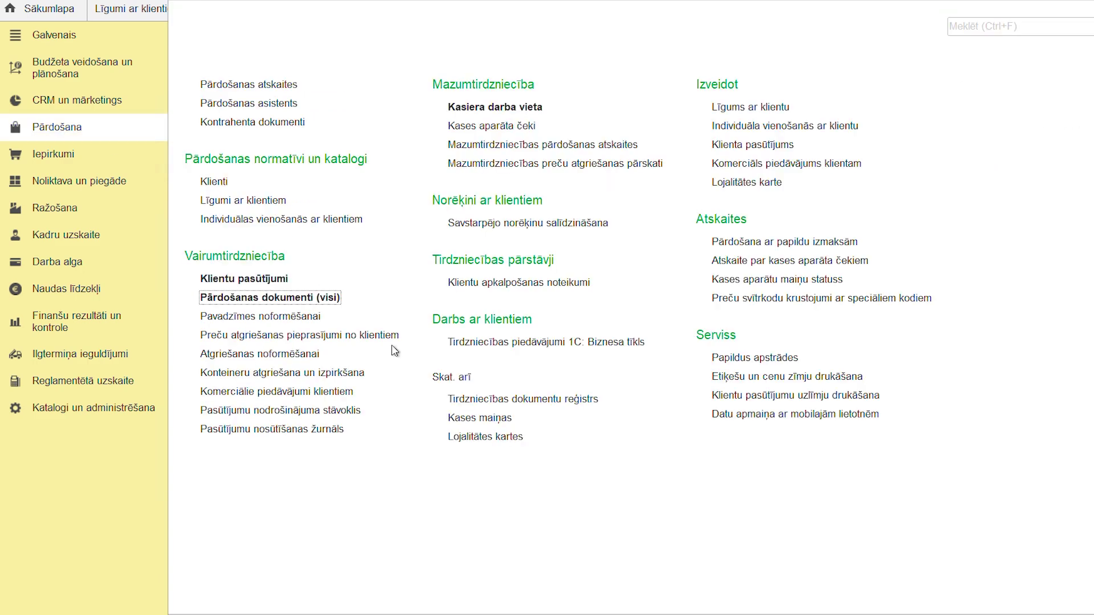
left_click(312, 299)
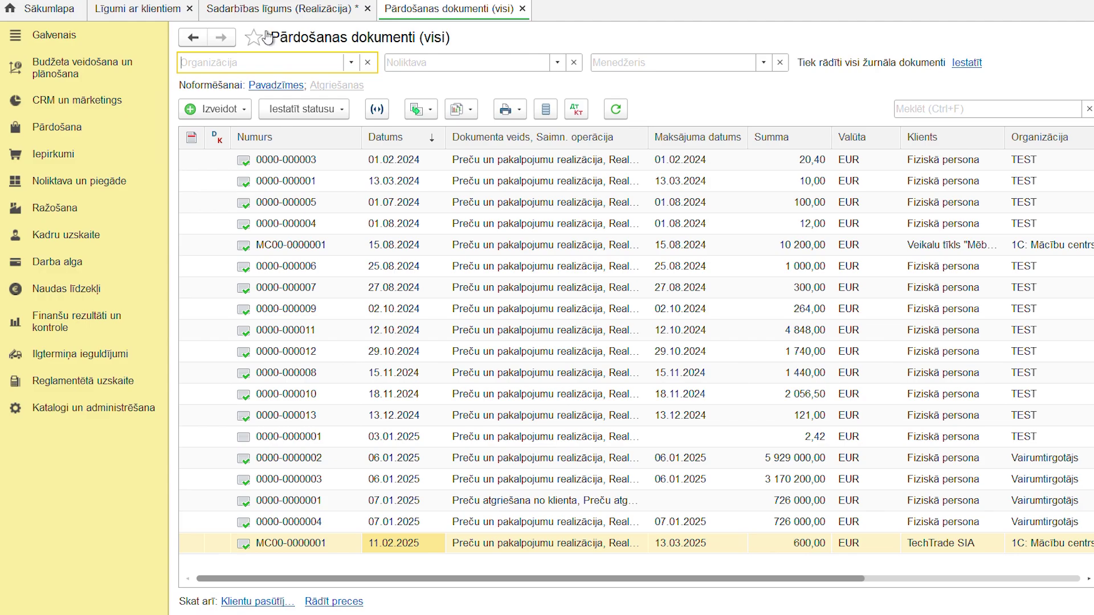
left_click(262, 12)
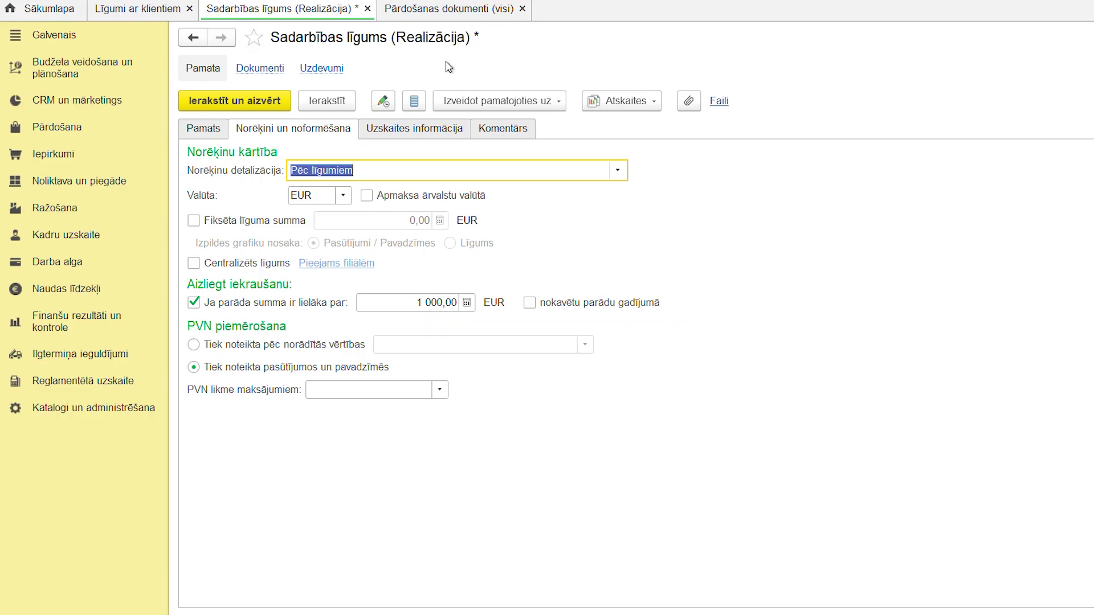
left_click(433, 9)
left_click(545, 546)
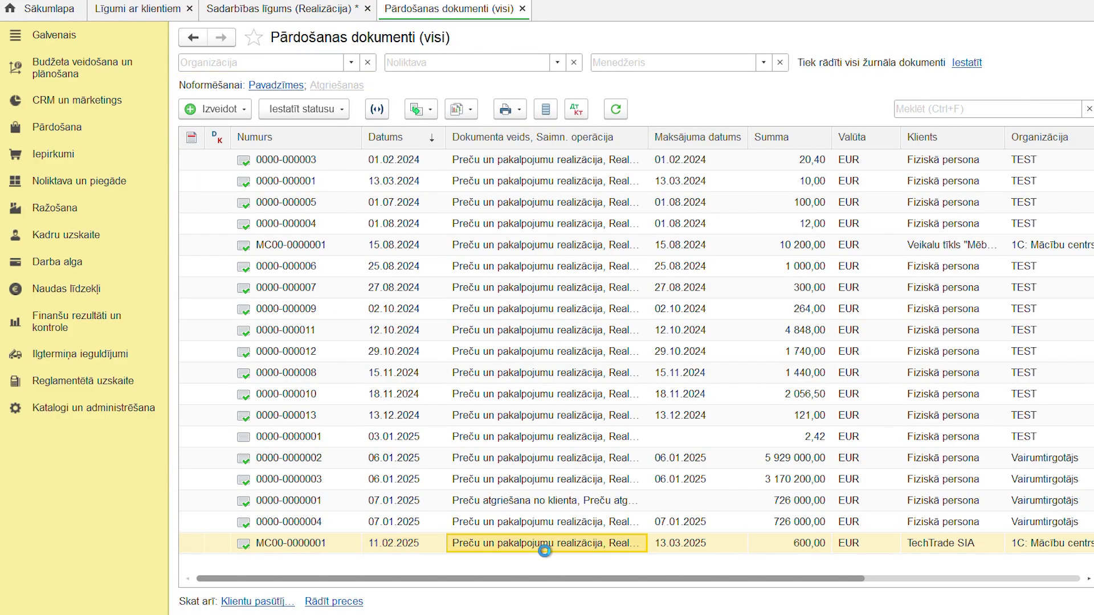
double_click(545, 550)
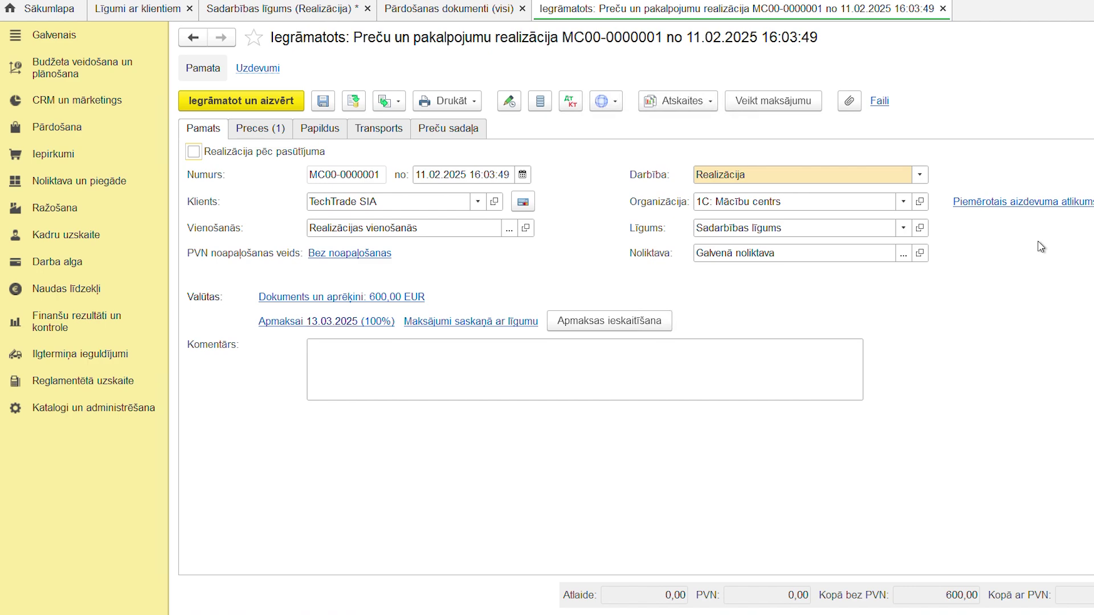
left_click(943, 8)
Create a new goods and services sale of type Realizācija for the client TechTrade SIA.
left_click(212, 109)
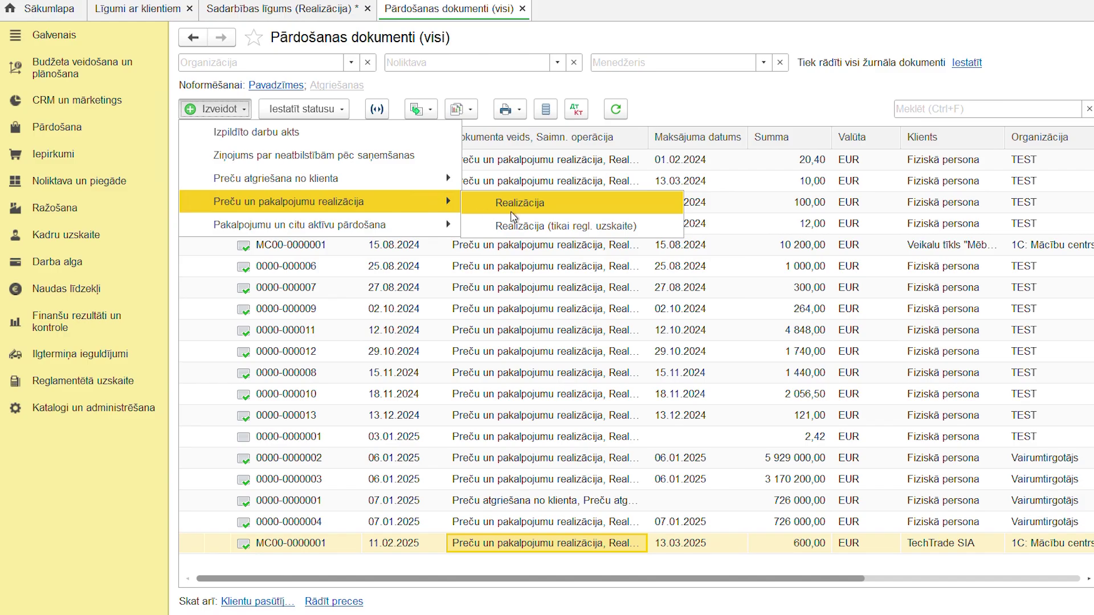
left_click(511, 213)
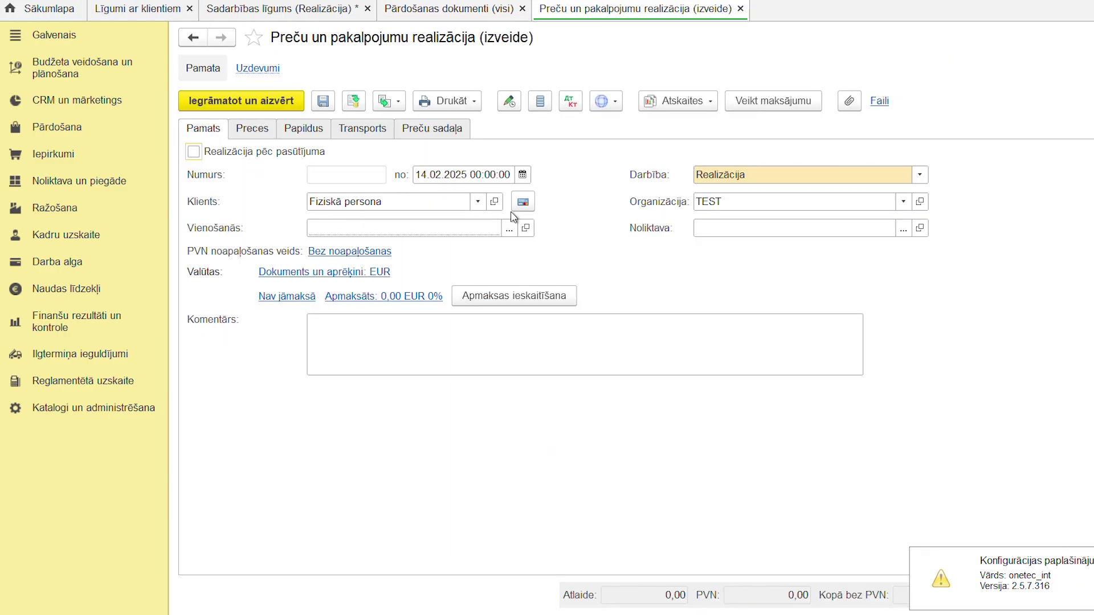
left_click(477, 202)
left_click(446, 221)
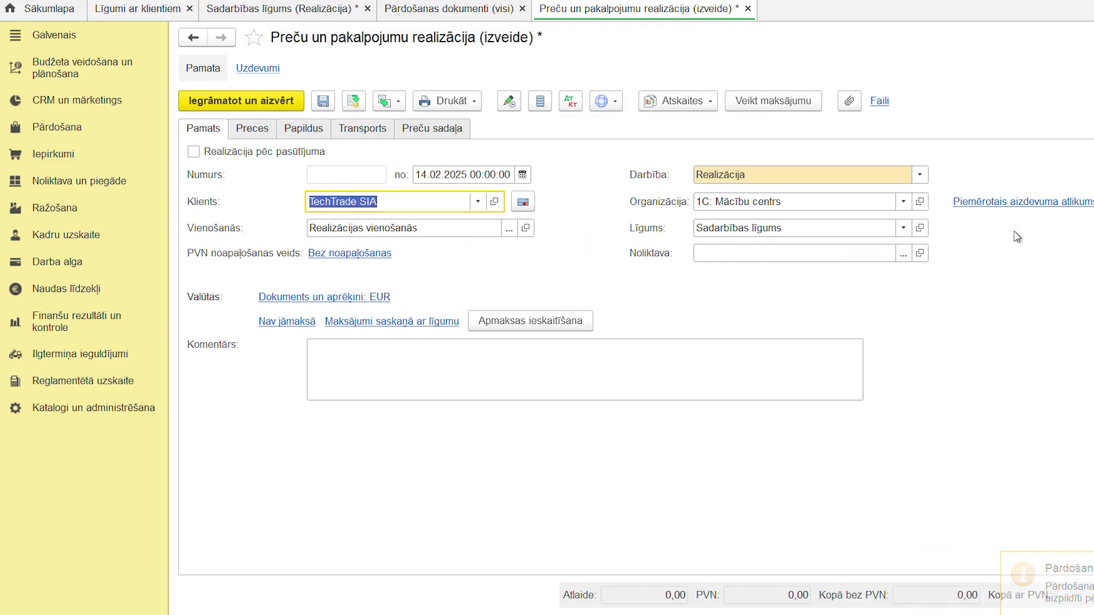
Set the sale's warehouse to Galvenā noliktava and open its list of goods.
left_click(906, 261)
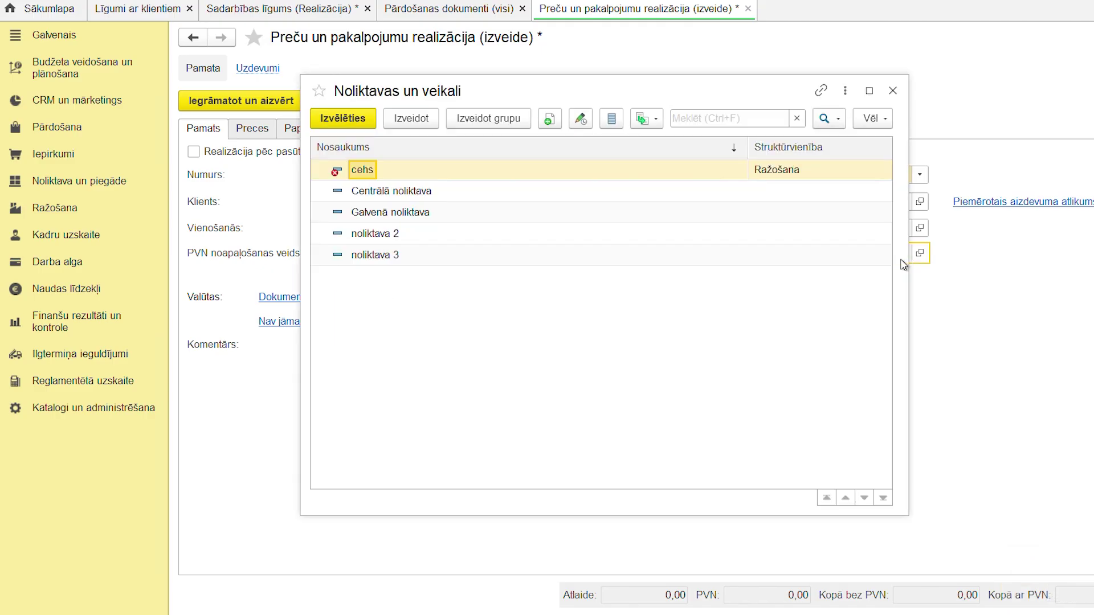
double_click(427, 213)
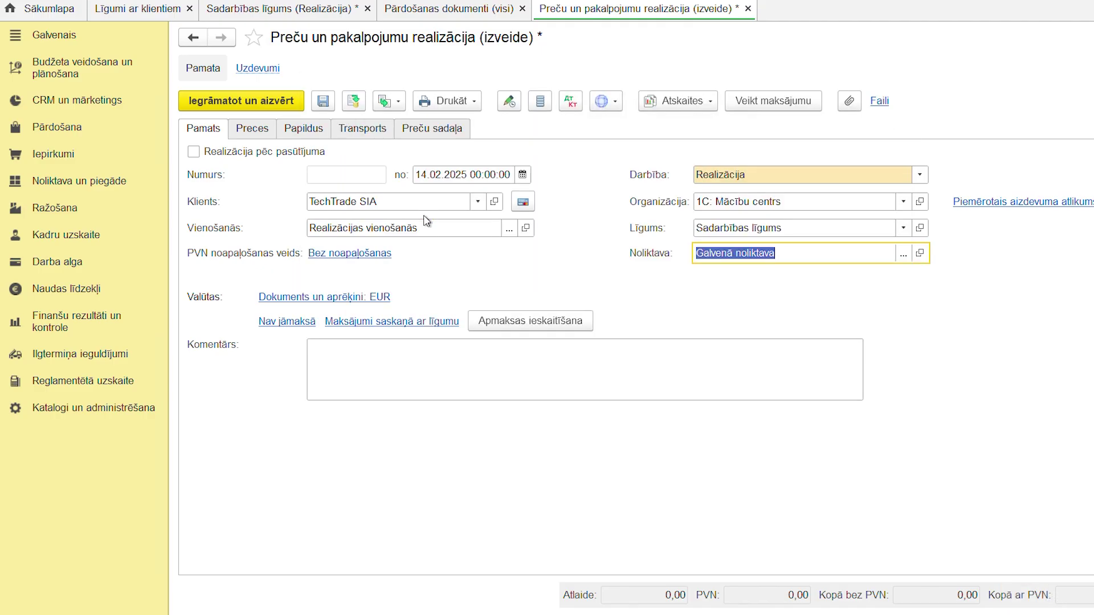
left_click(259, 138)
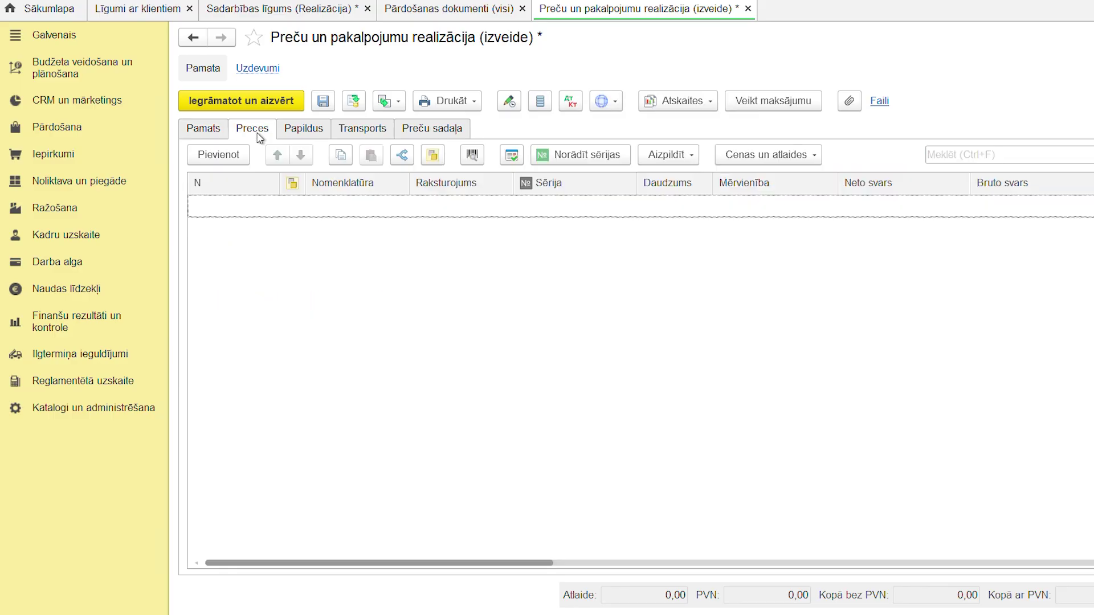
Pick Bezvadu austiņas SoundPro X100 with quantity 5 and price 120 EUR, and transfer it to the sale's goods list.
left_click(693, 163)
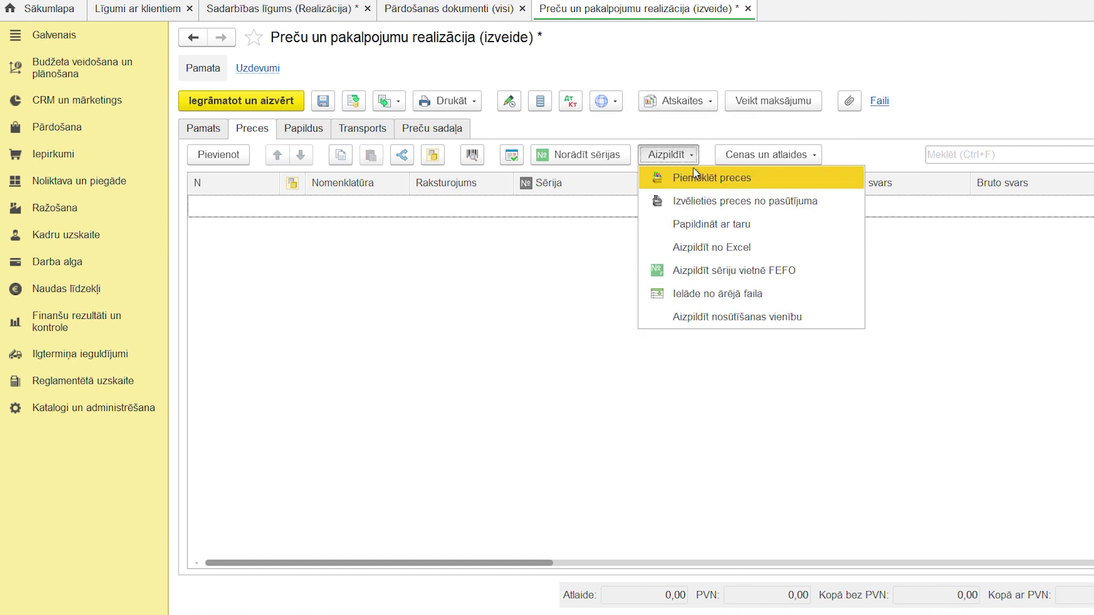
left_click(696, 180)
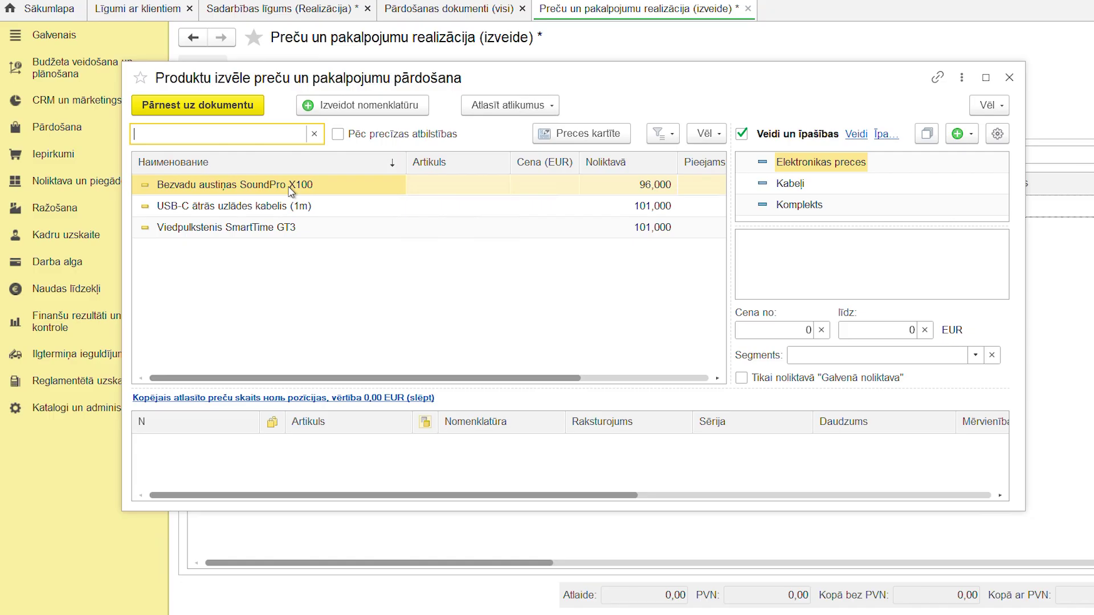
double_click(290, 188)
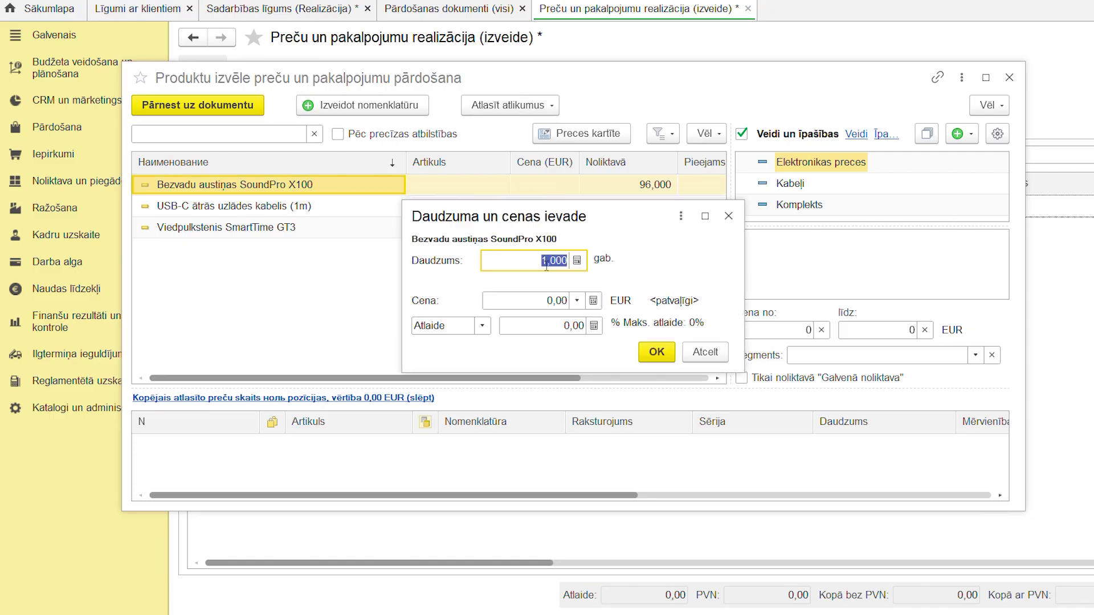
type("5")
key("Tab")
type("12")
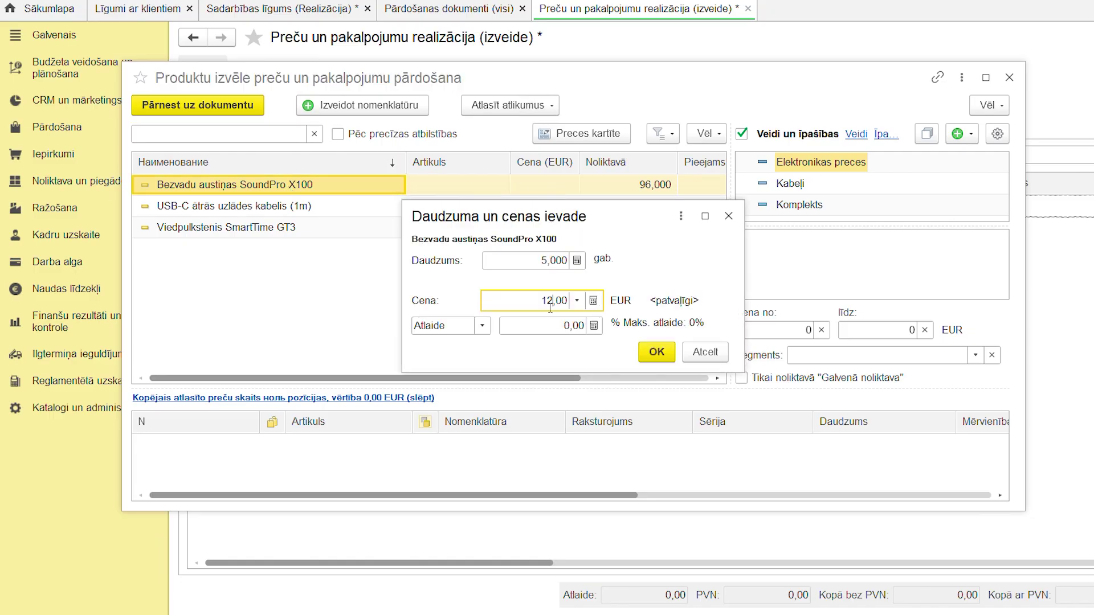
type("0")
key("Tab")
left_click(656, 351)
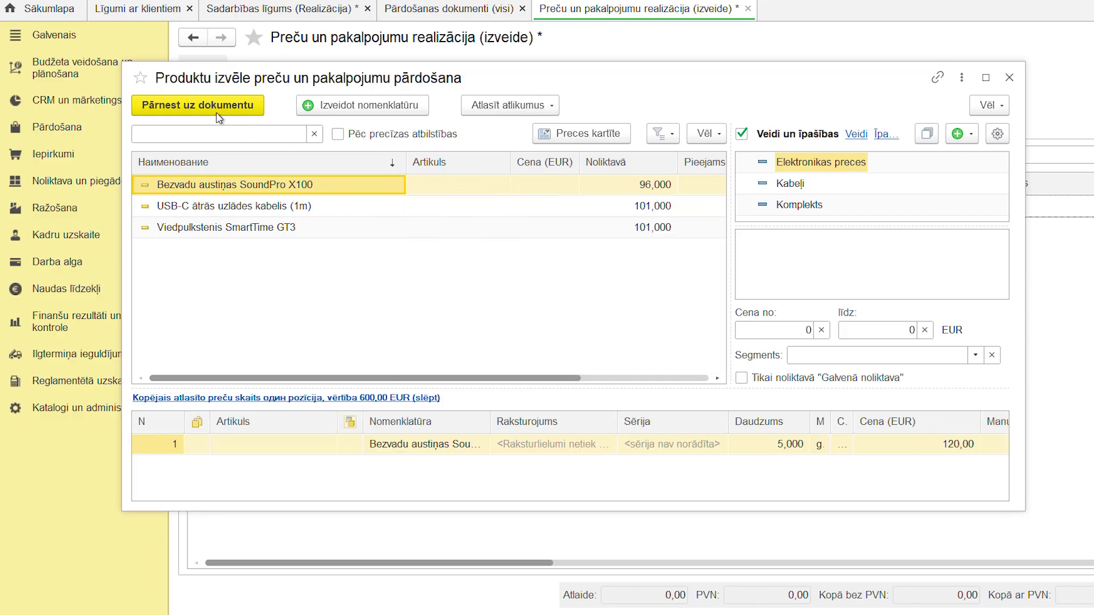
left_click(218, 118)
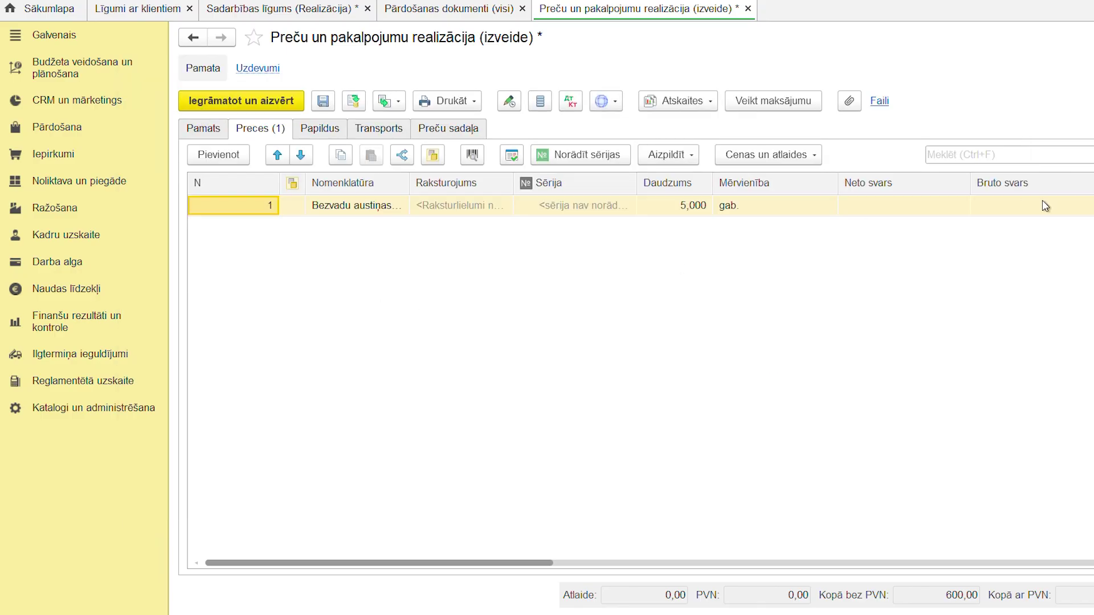
Set the goods line's VAT rate to Bez PVN and try to post and close the sale.
left_click_drag(521, 564, 1083, 565)
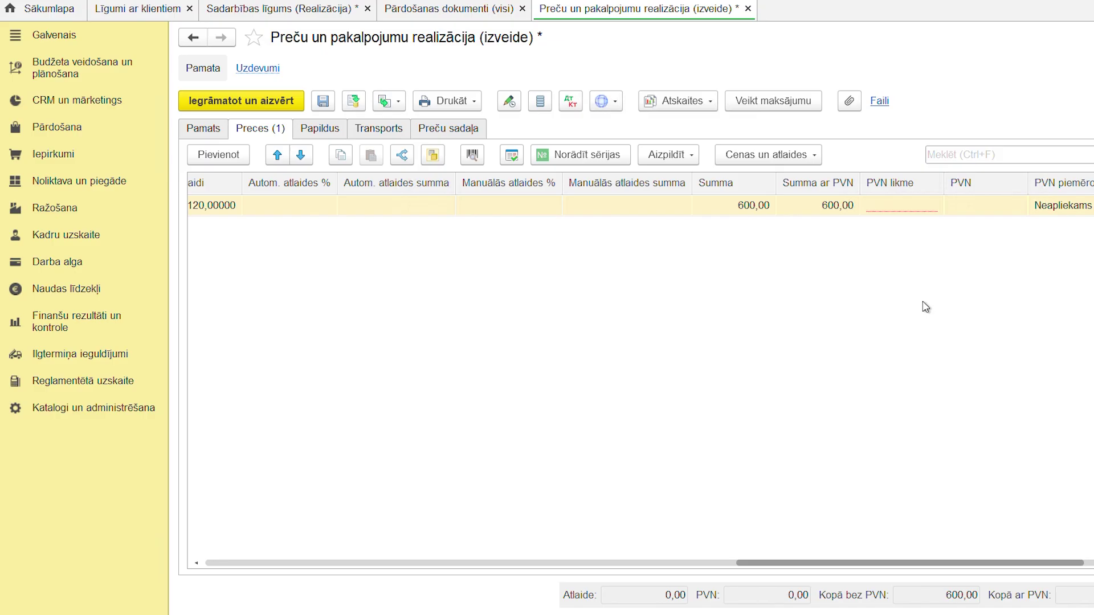
left_click(882, 200)
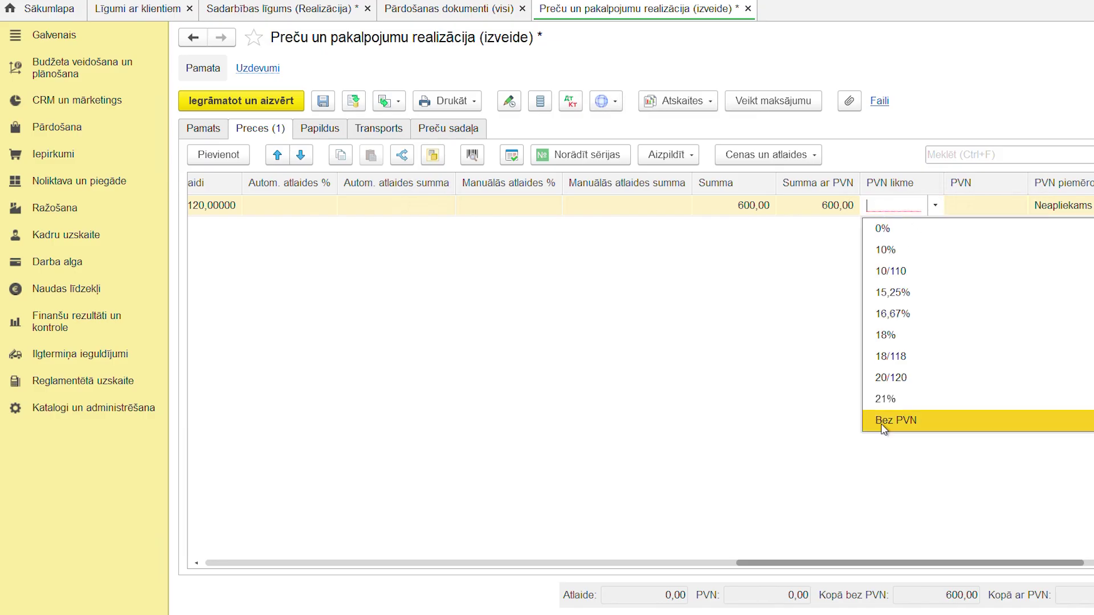
left_click(881, 423)
left_click(266, 101)
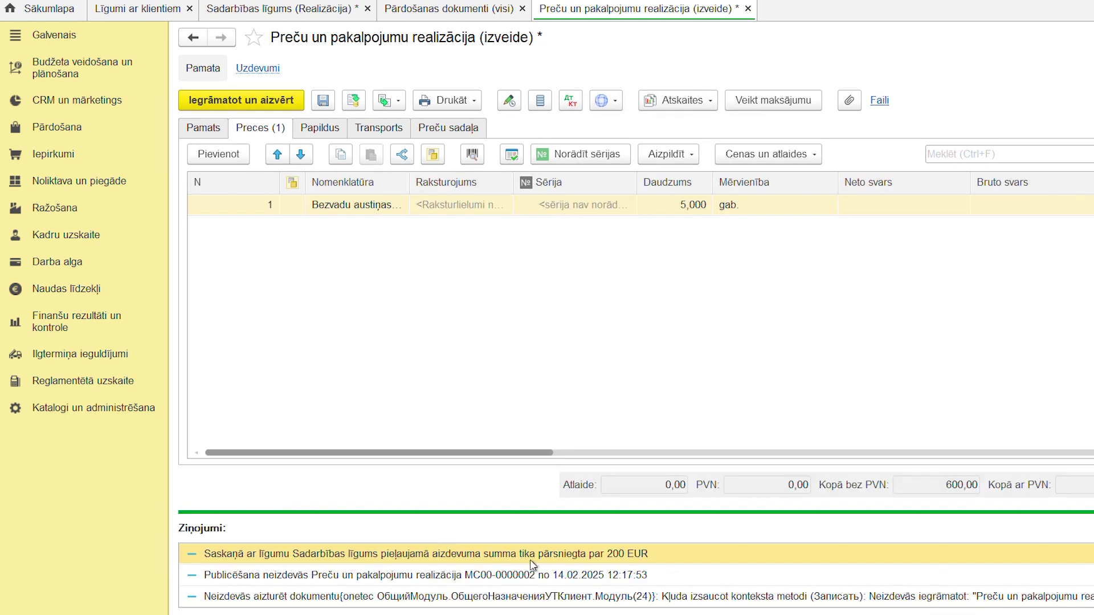
Save the Sadarbības līgums contract with a shipping-block debt limit of 1200 EUR, and post and close the pending sale.
left_click(314, 15)
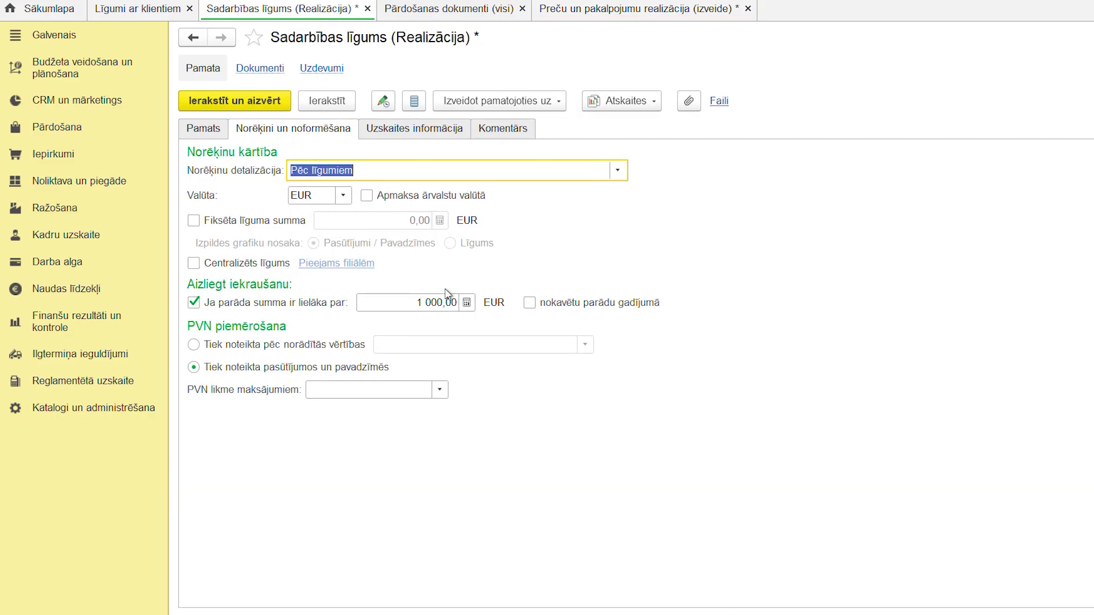
left_click(409, 308)
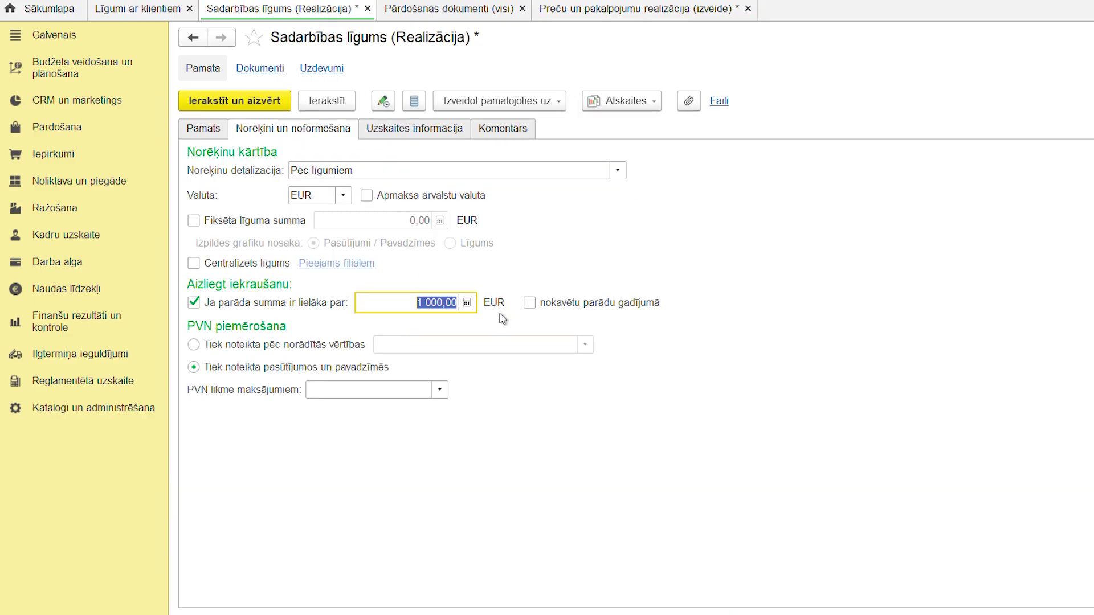
type("1200")
key("Tab")
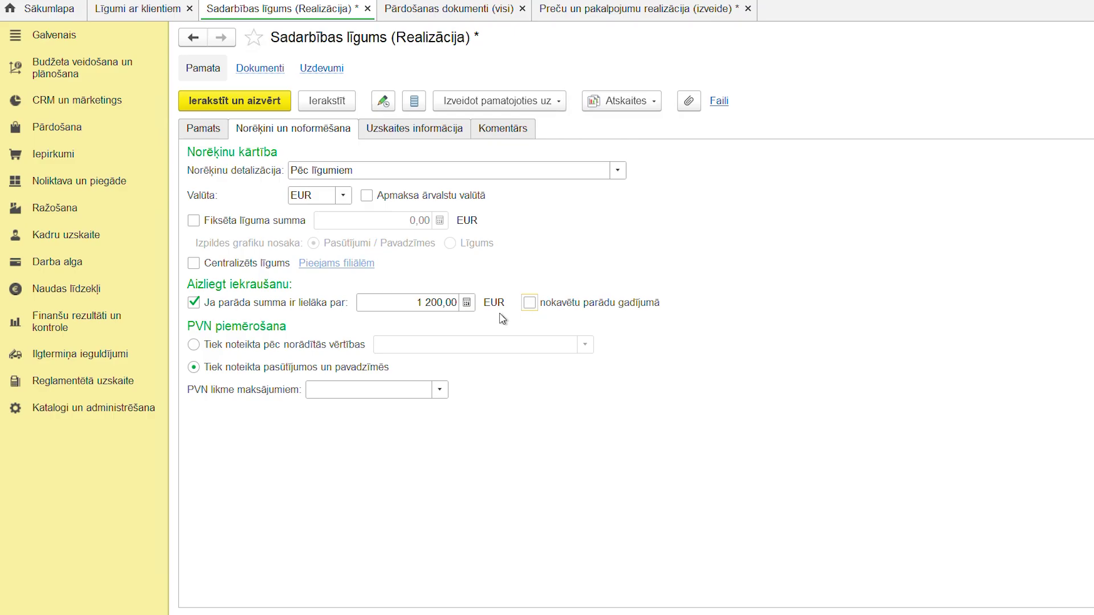
left_click(329, 102)
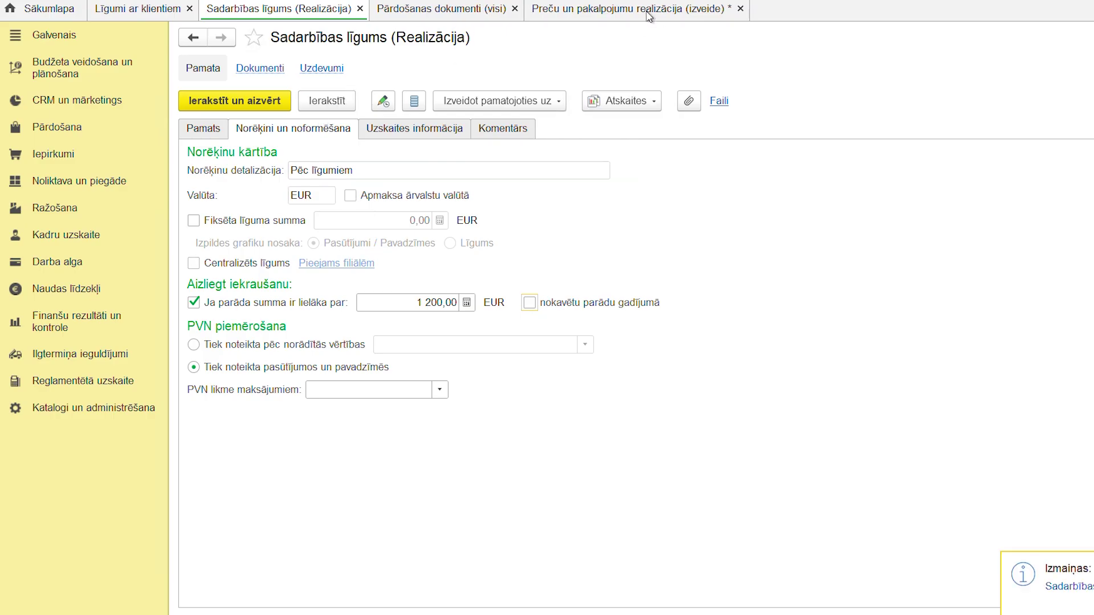
left_click(650, 10)
left_click(268, 106)
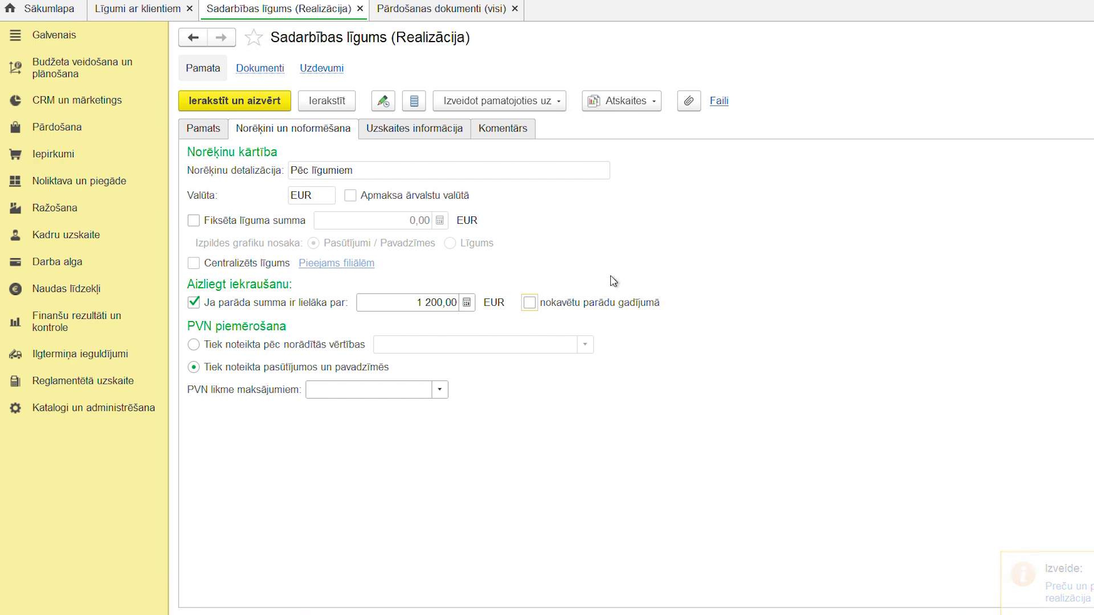
Review the contract's available statuses in its main data and select Darbojas.
left_click(204, 130)
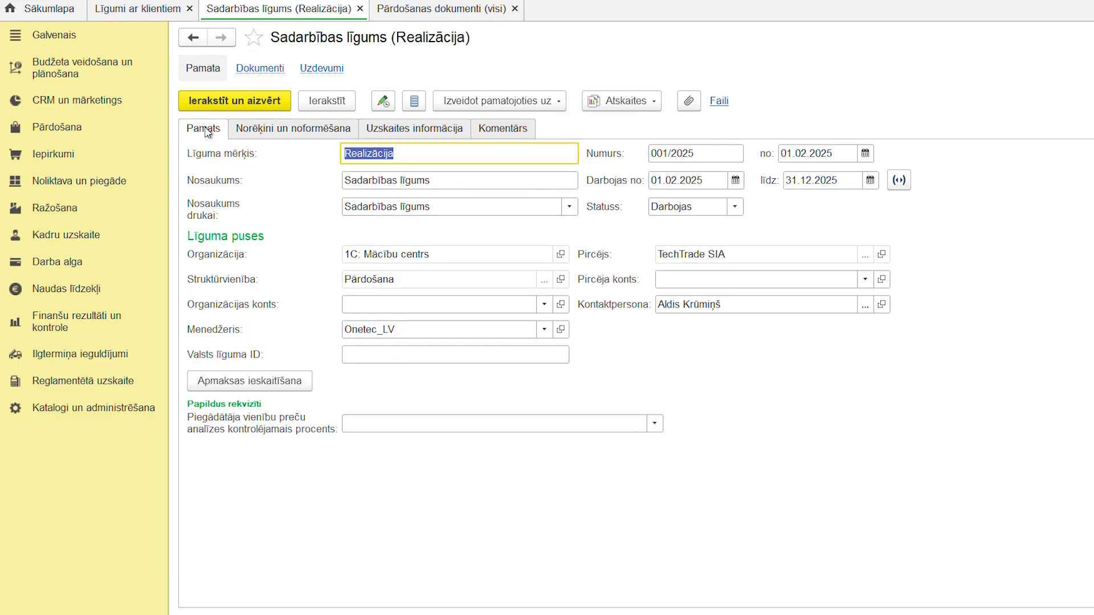
left_click(736, 209)
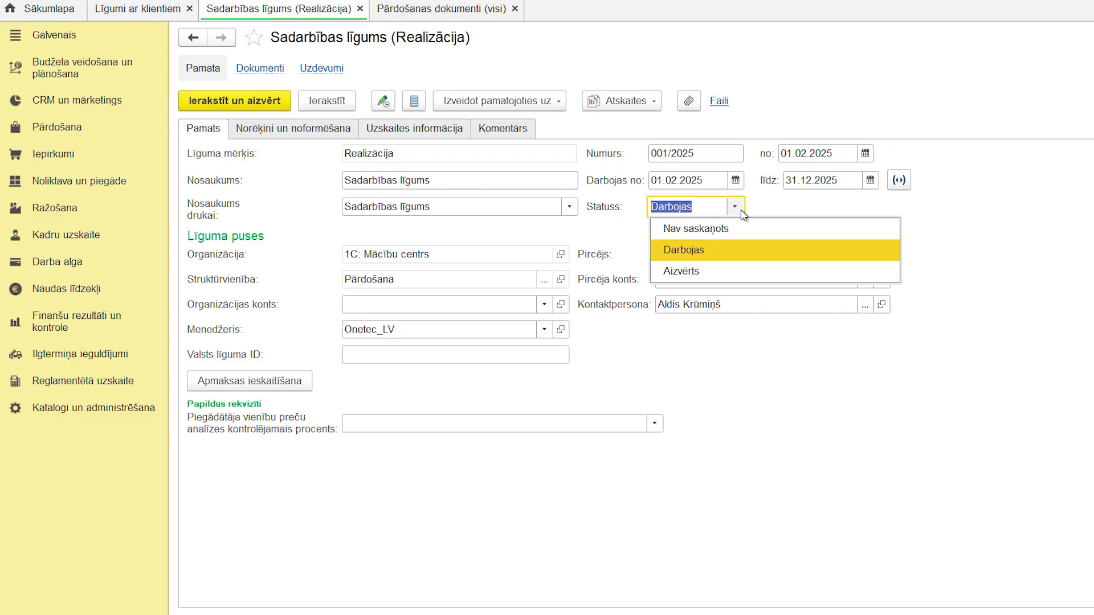
left_click(730, 251)
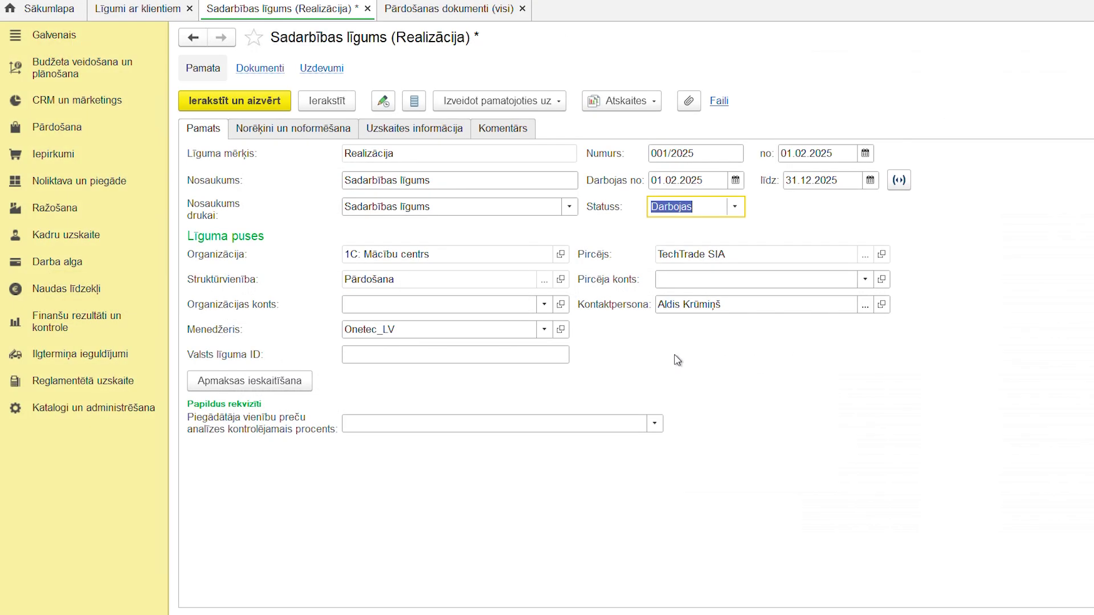
Examine the wholesale section of the sales configuration for the option that enables commercial offers to clients.
left_click(131, 419)
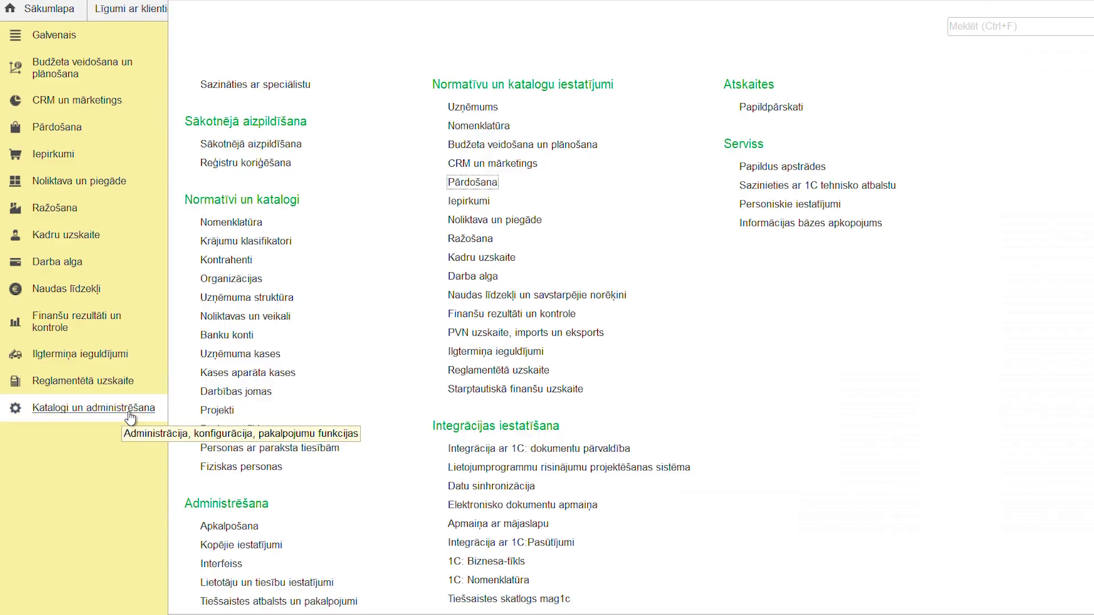
left_click(478, 182)
left_click(218, 100)
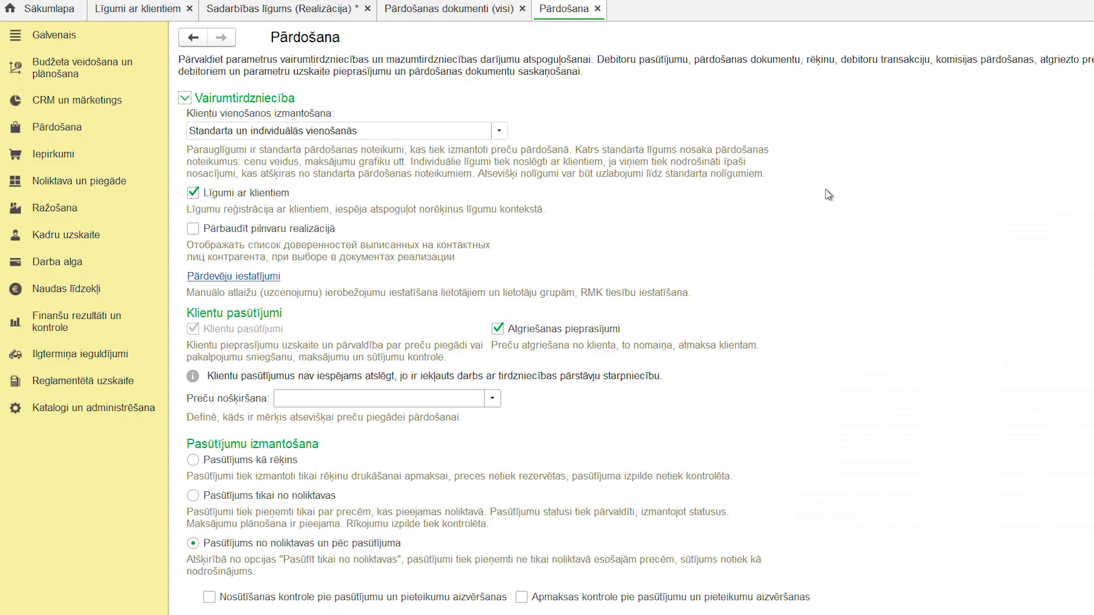
scroll(626, 319, "down", 10)
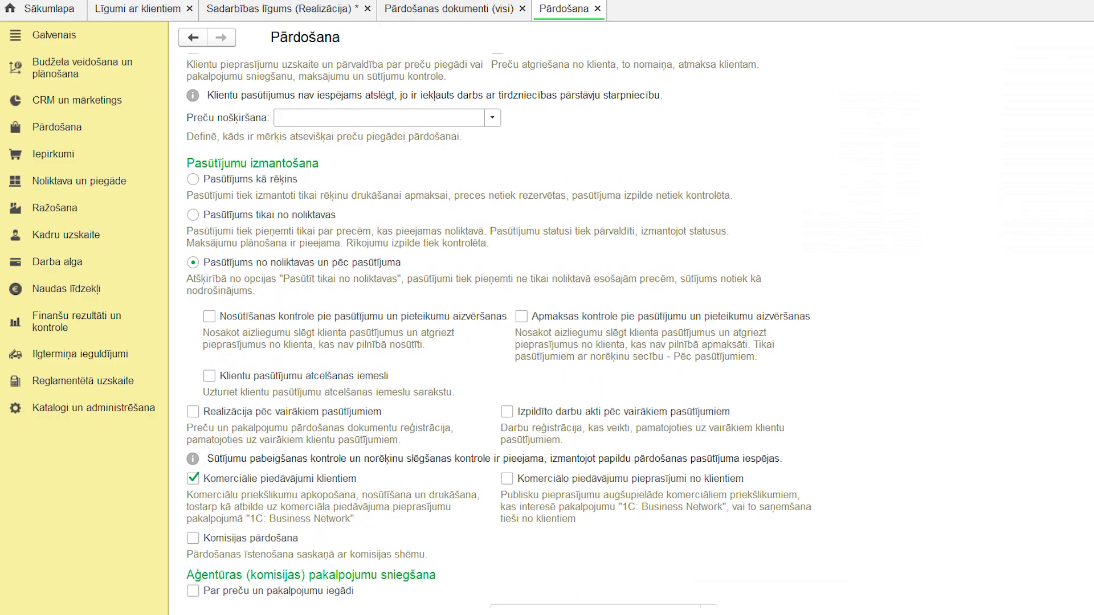
scroll(996, 297, "up", 1)
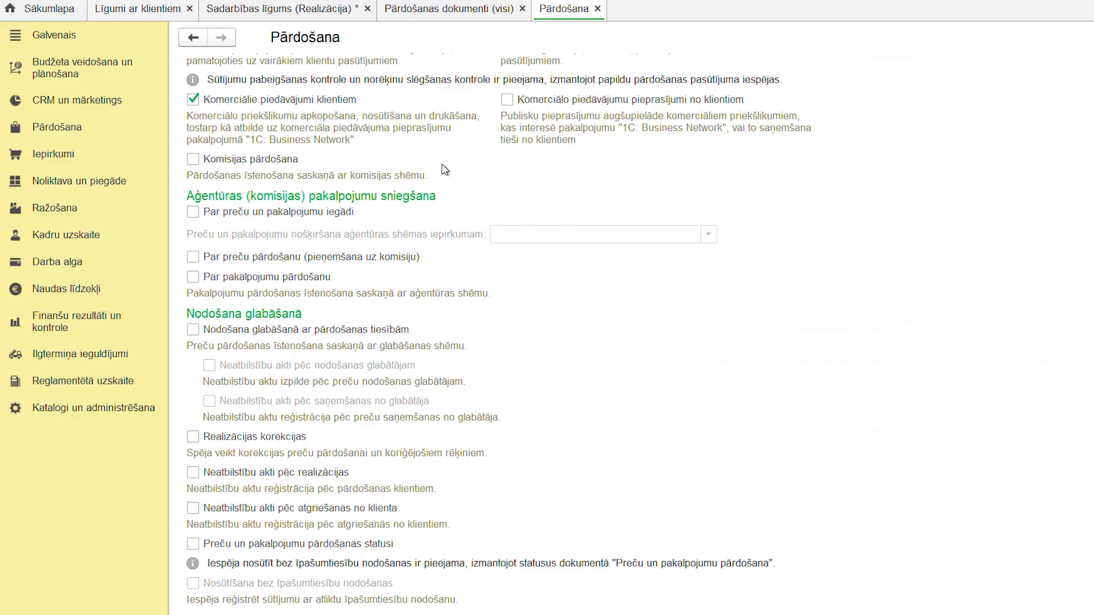
Open TechTrade SIA's commercial offer dated 12.02.2025 from the list of commercial offers to clients.
left_click(68, 127)
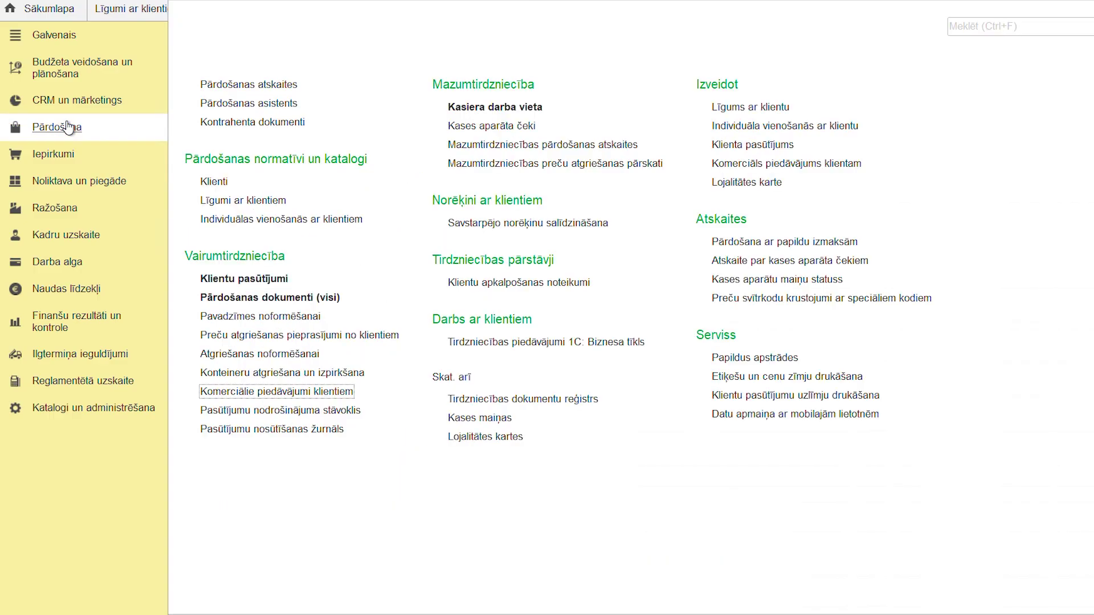
left_click(253, 393)
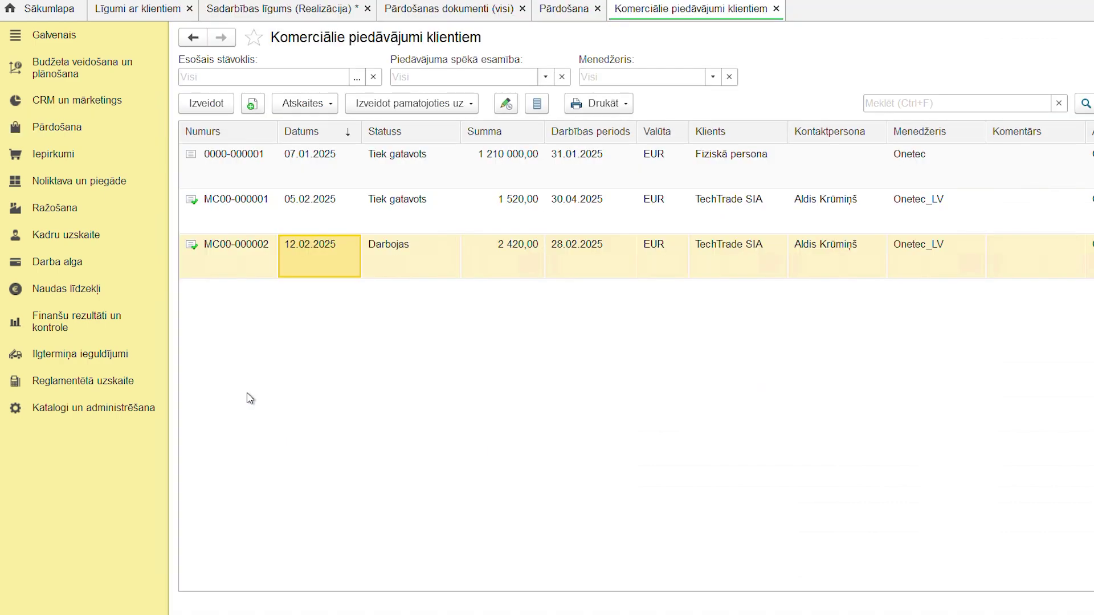
double_click(435, 266)
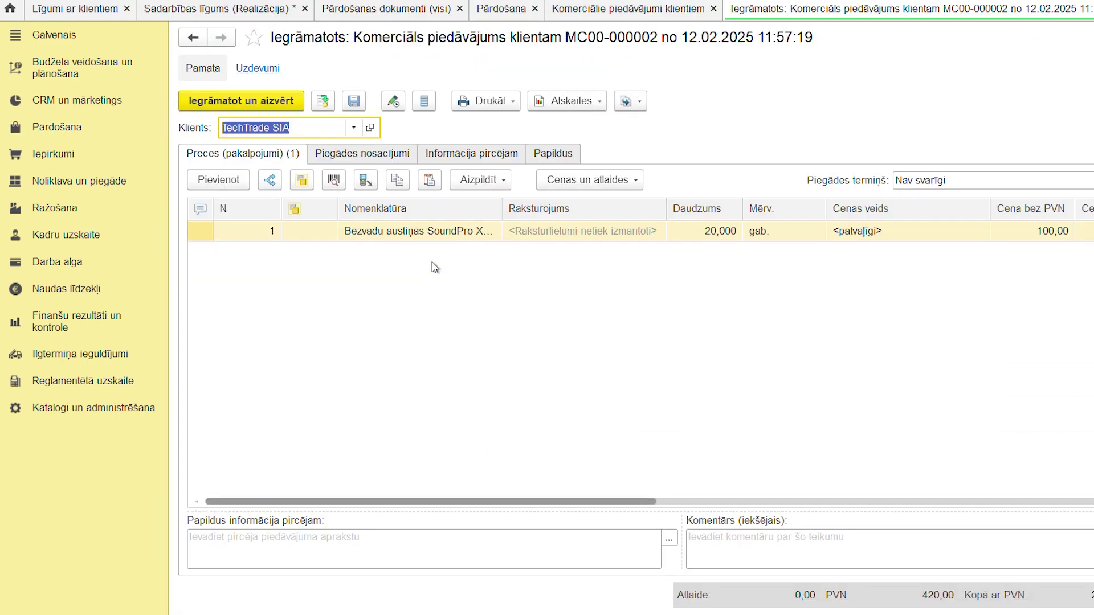
View the full list of clients selectable for the commercial offer and close it without changing the client.
left_click(354, 130)
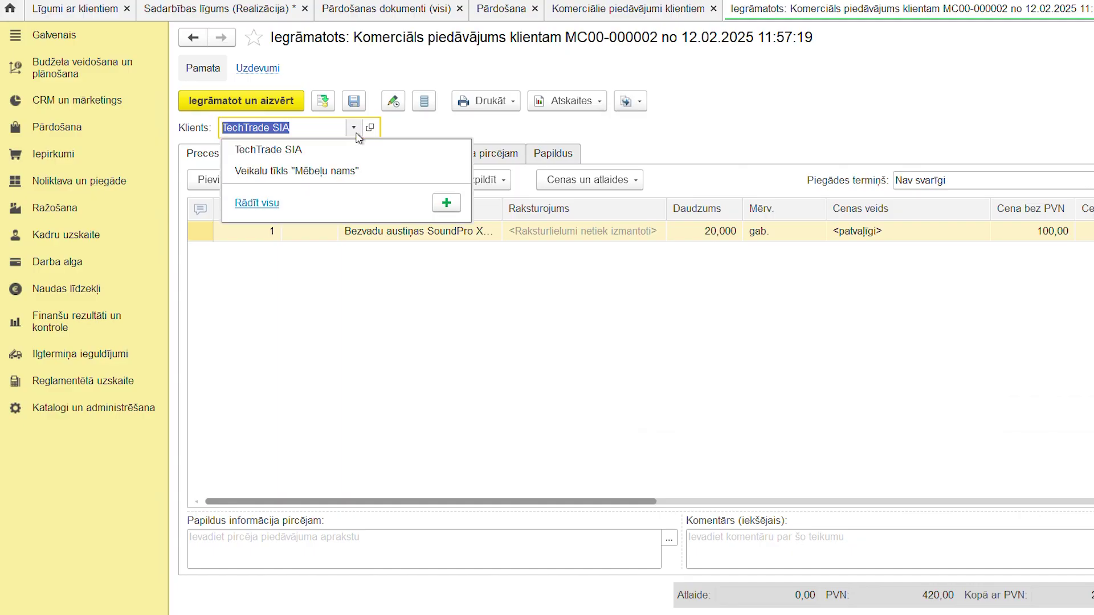
left_click(269, 204)
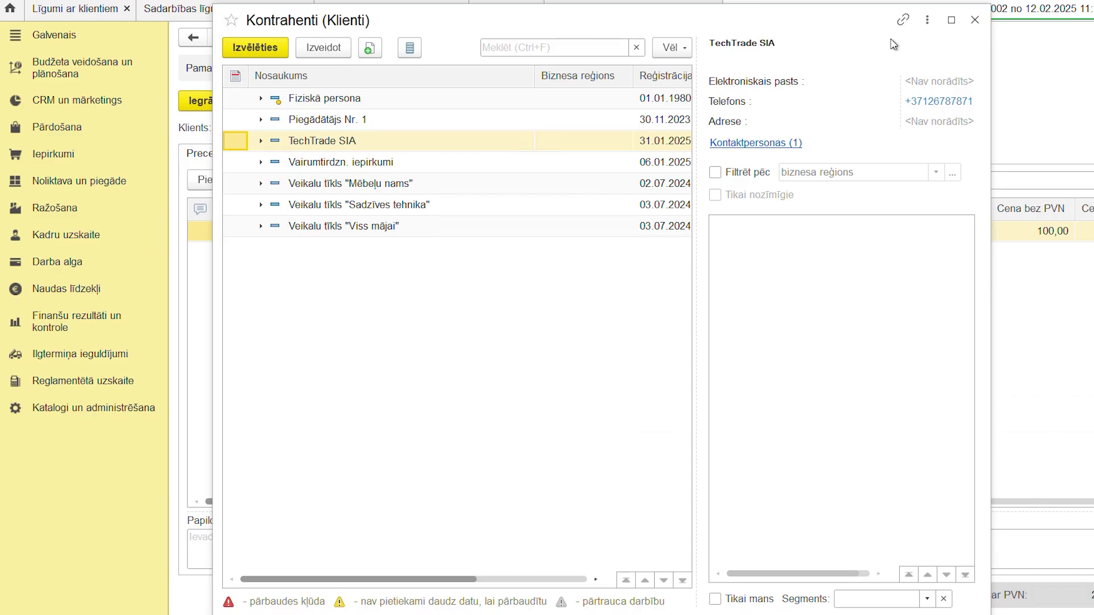
left_click(975, 20)
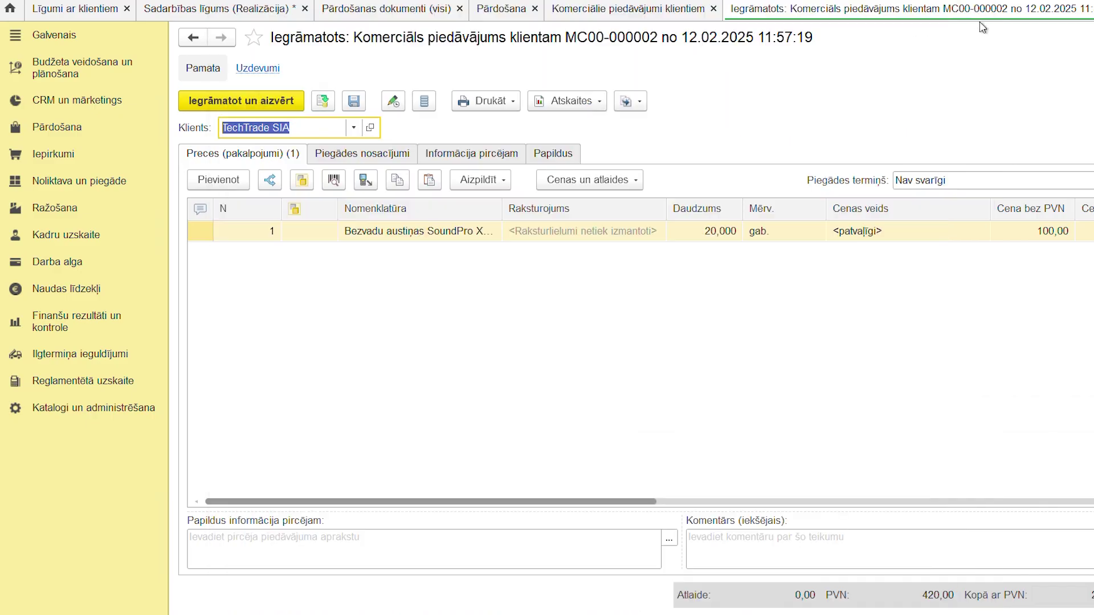
Review the offer's status and additional details, and check its delivery conditions and available operation types.
left_click(542, 155)
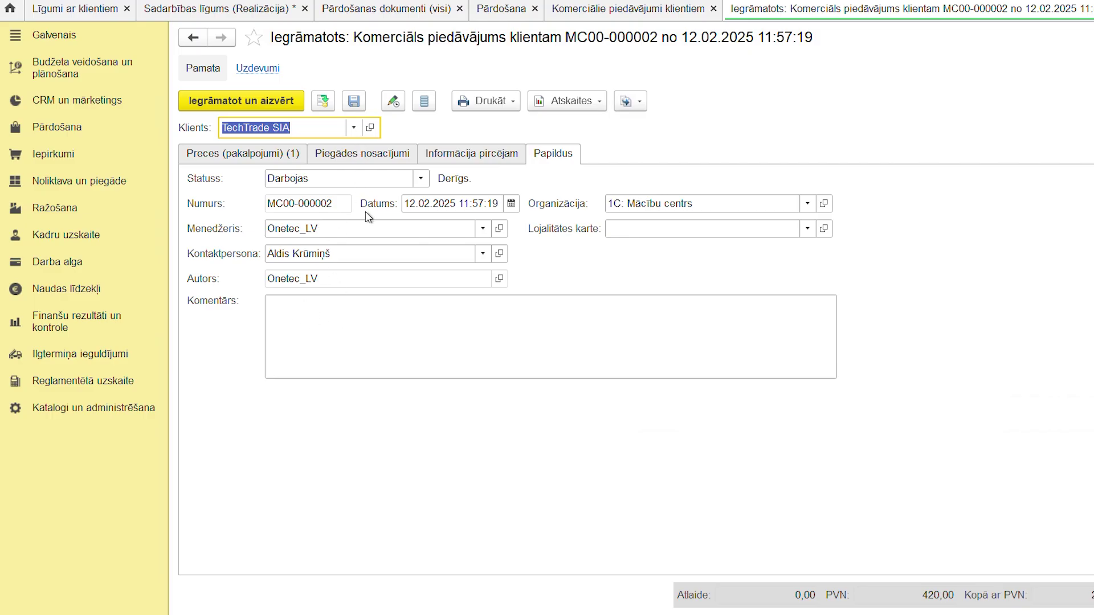
left_click(421, 179)
left_click(424, 182)
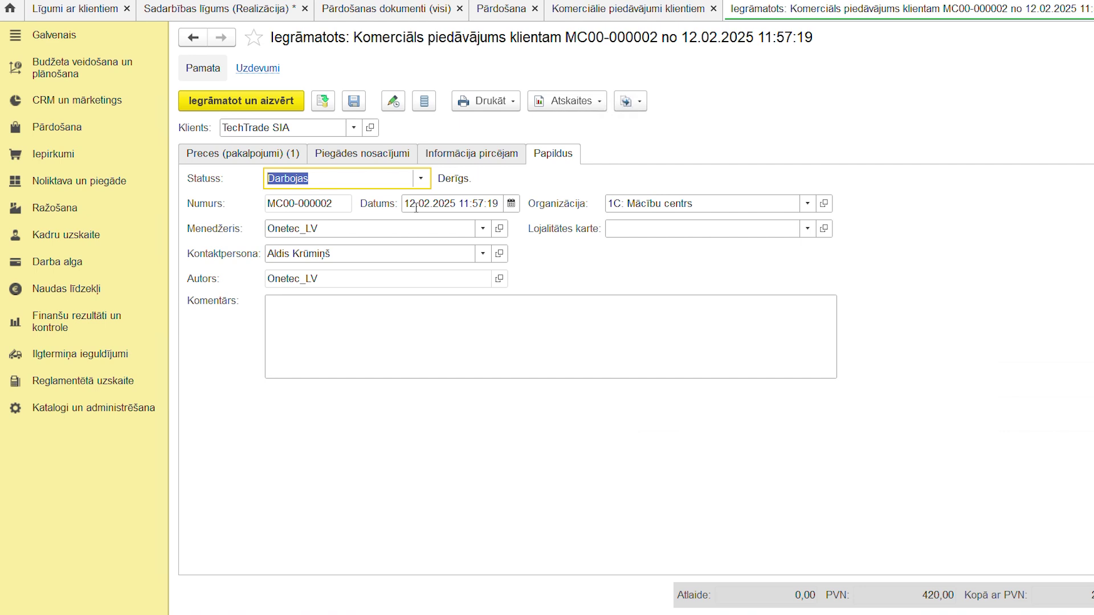
left_click(381, 165)
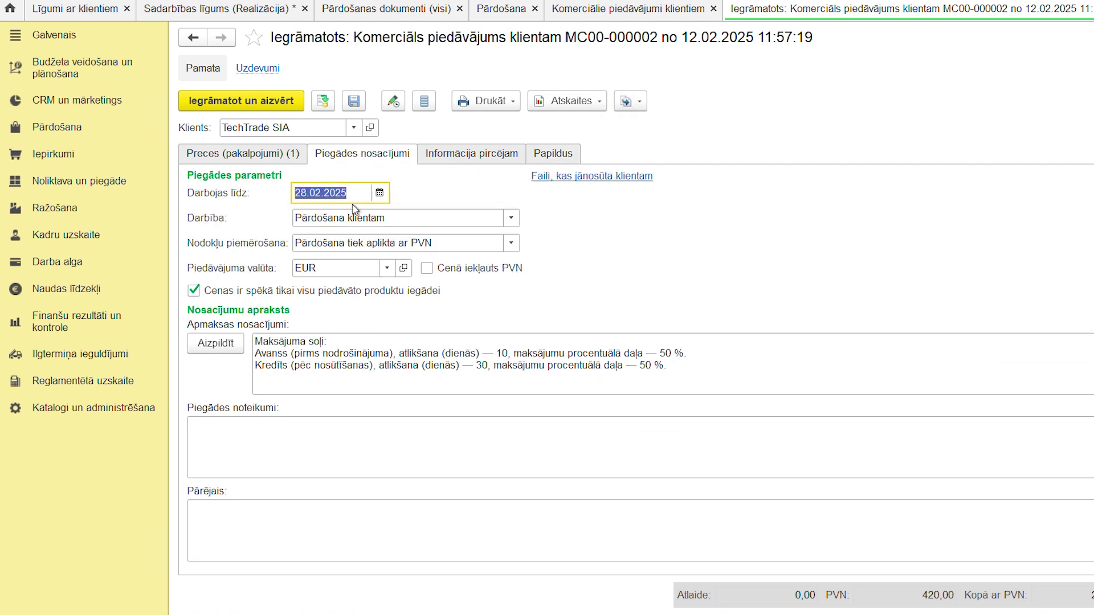
left_click(511, 217)
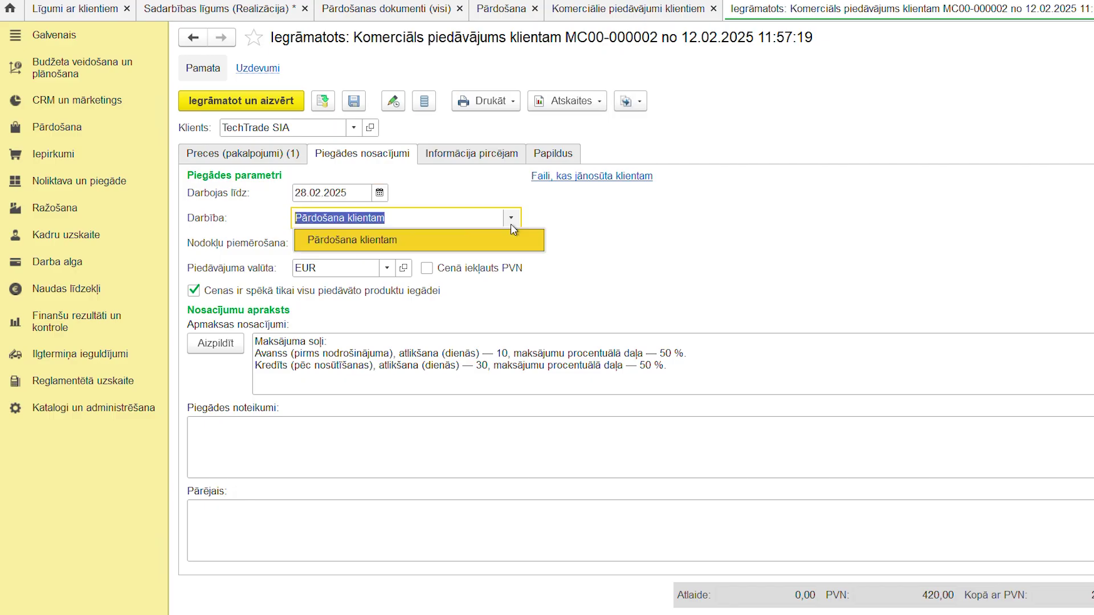
left_click(465, 183)
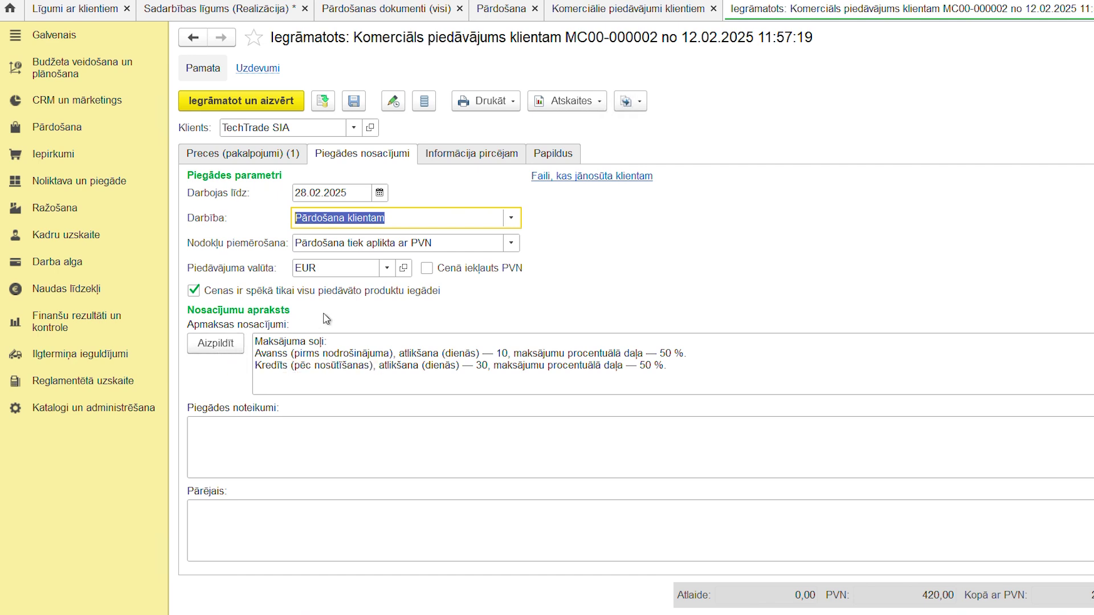
Check the offer's information for the buyer and inspect the item in its goods line.
left_click(472, 168)
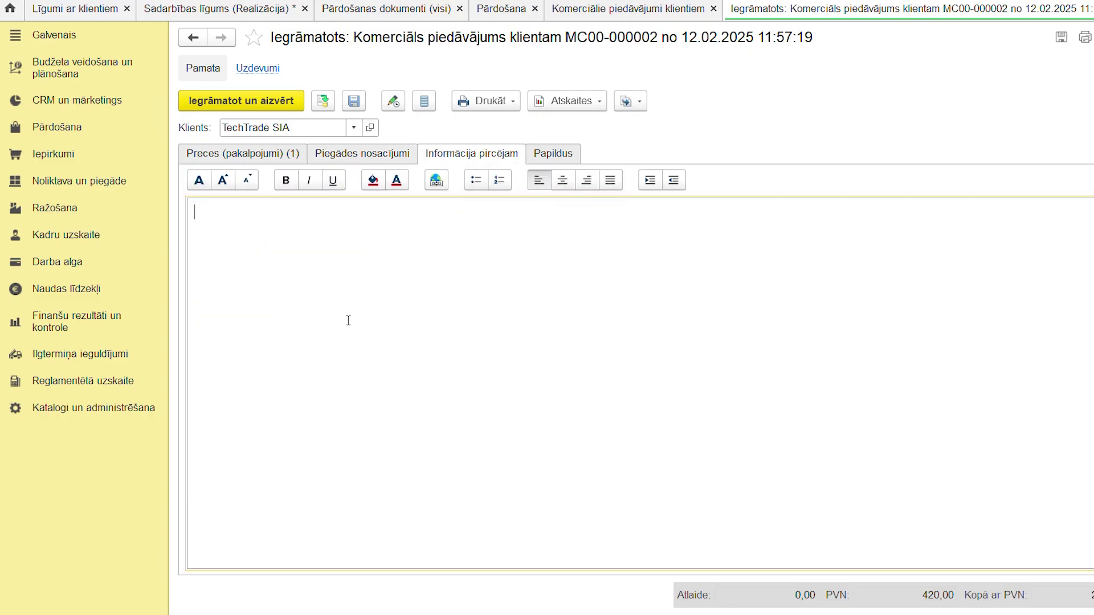
left_click(292, 164)
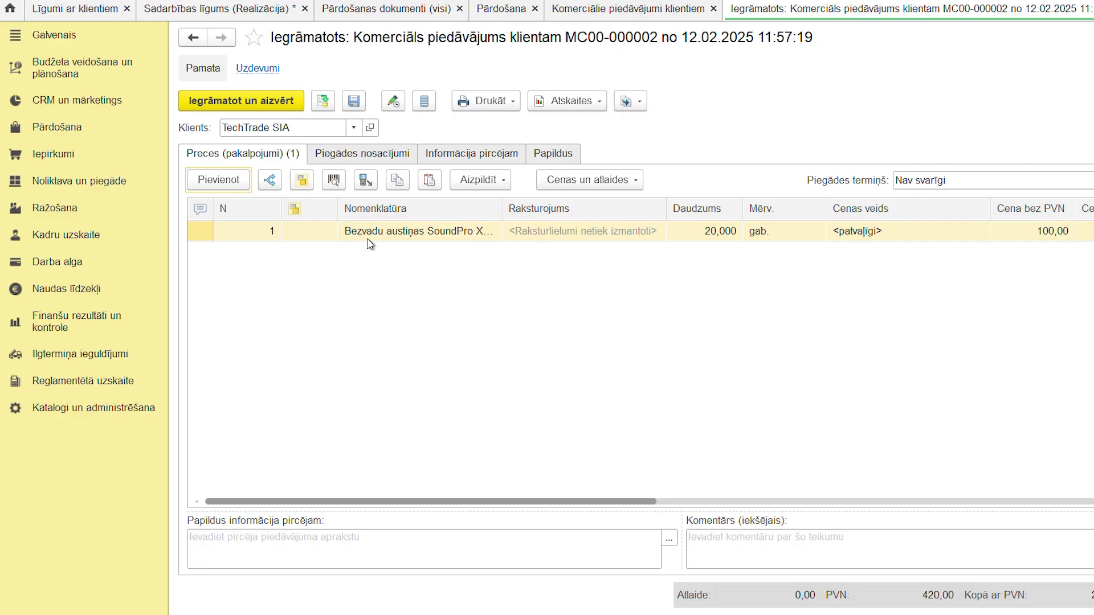
double_click(415, 234)
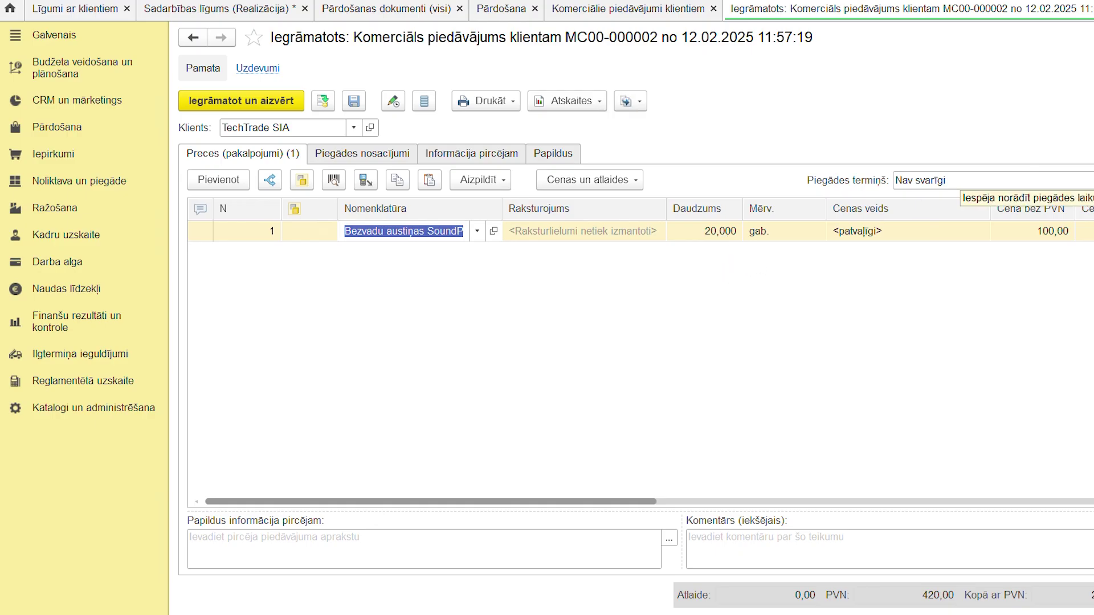
Try the delivery term "Tiek norādīts dienās no pasūtījuma brīža" with 15 days for the goods line, and return the term to "Nav svarīgi".
left_click(997, 180)
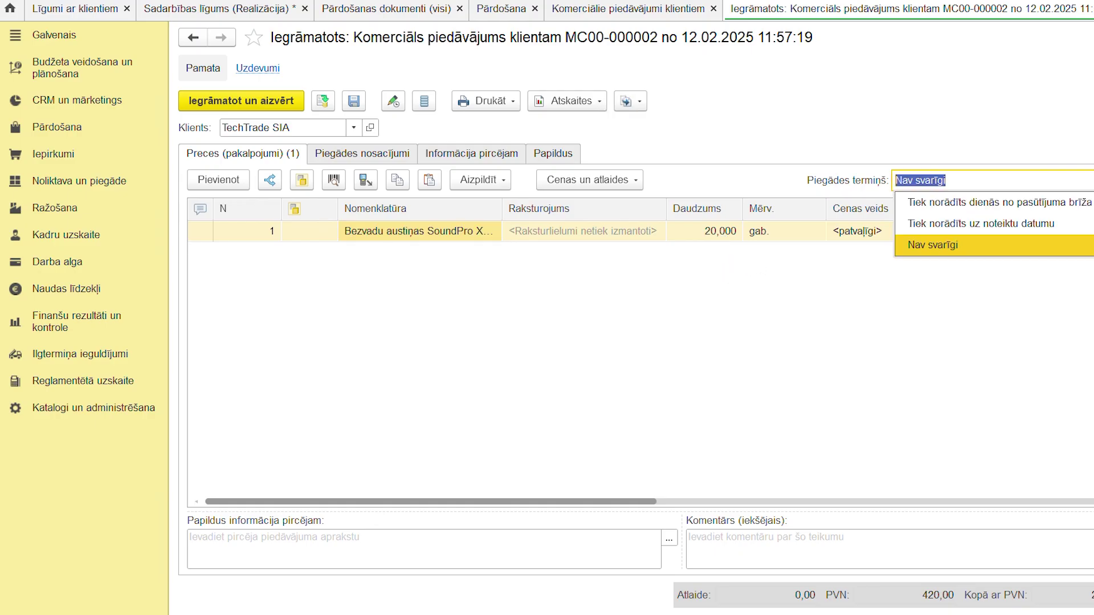
left_click(1049, 212)
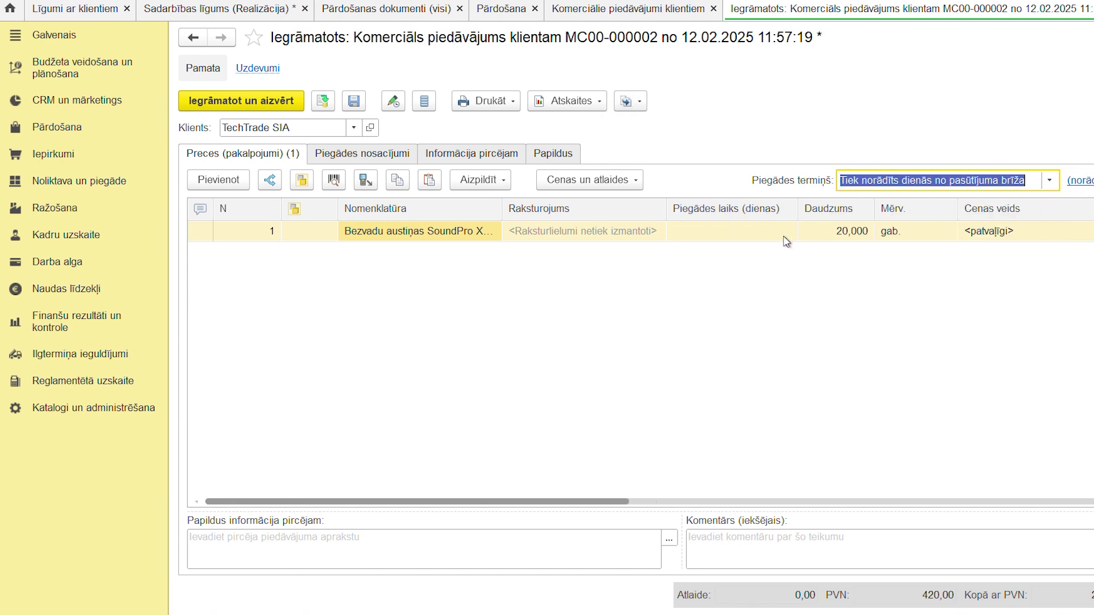
double_click(786, 239)
type("15")
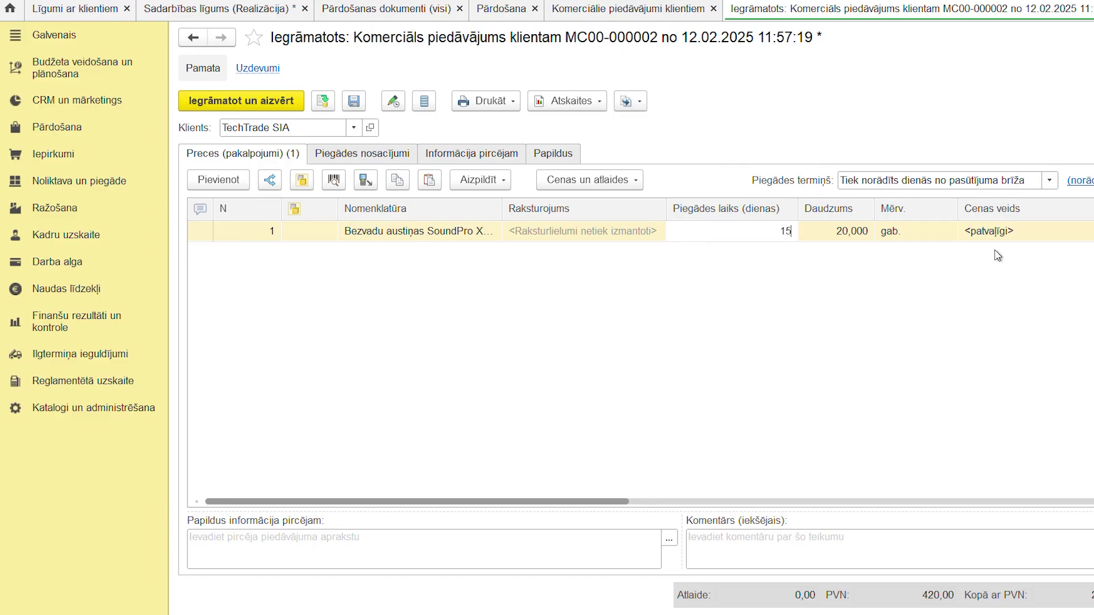
left_click(1049, 180)
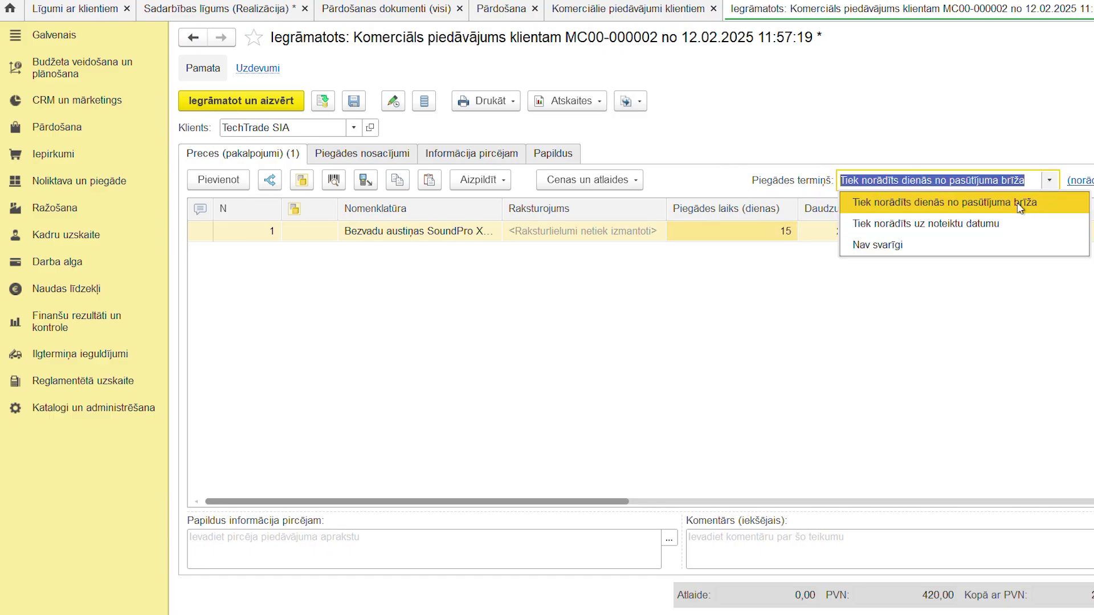
left_click(987, 254)
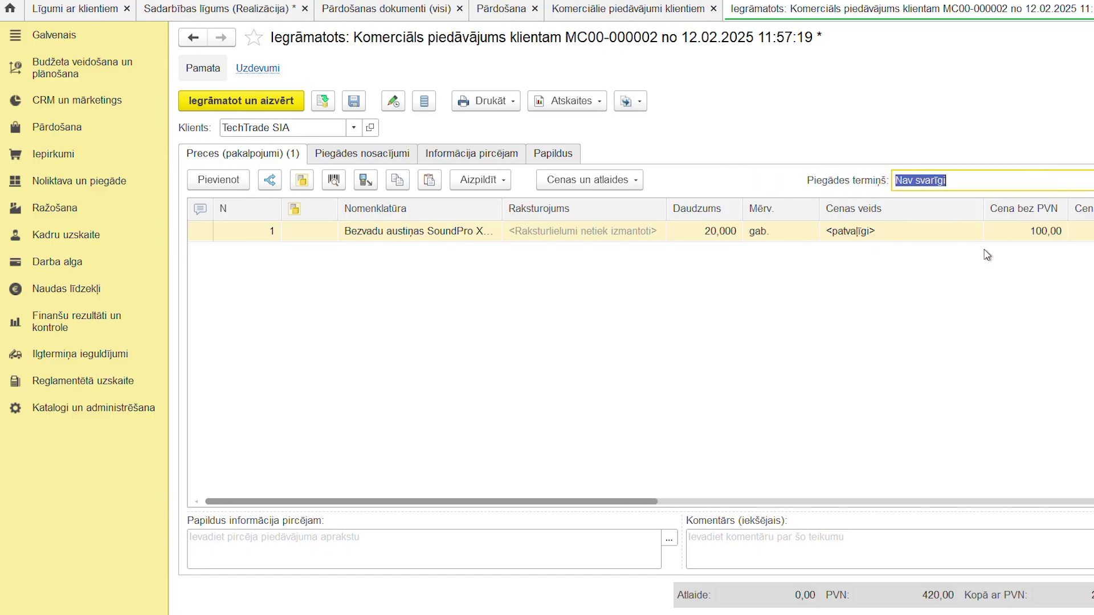
Check the discount, amount and VAT columns of the goods line, and post and close the commercial offer.
left_click_drag(597, 506, 1055, 513)
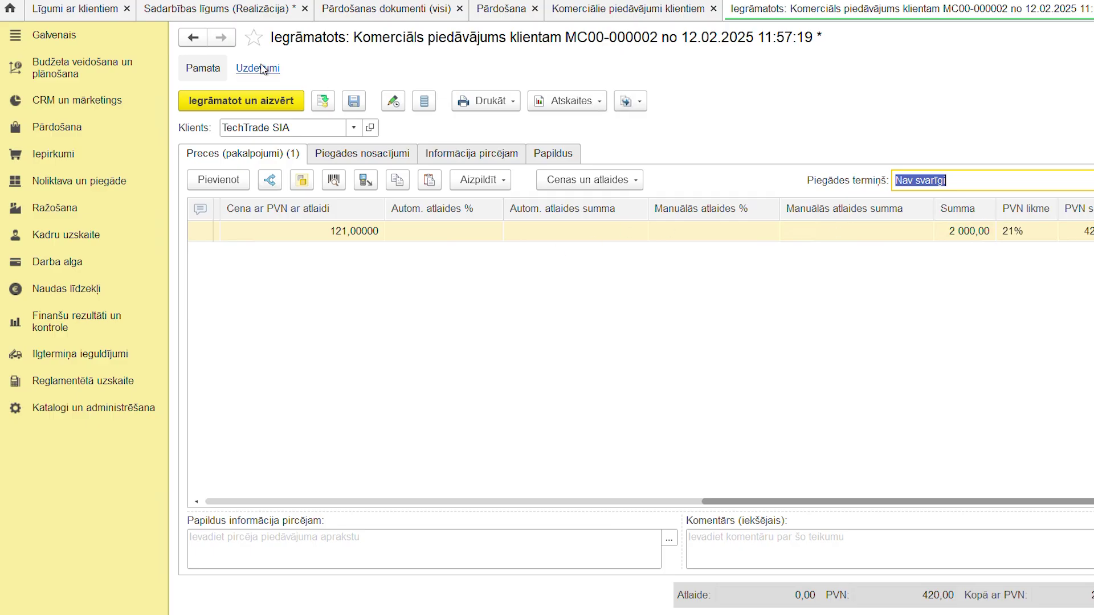
left_click(269, 103)
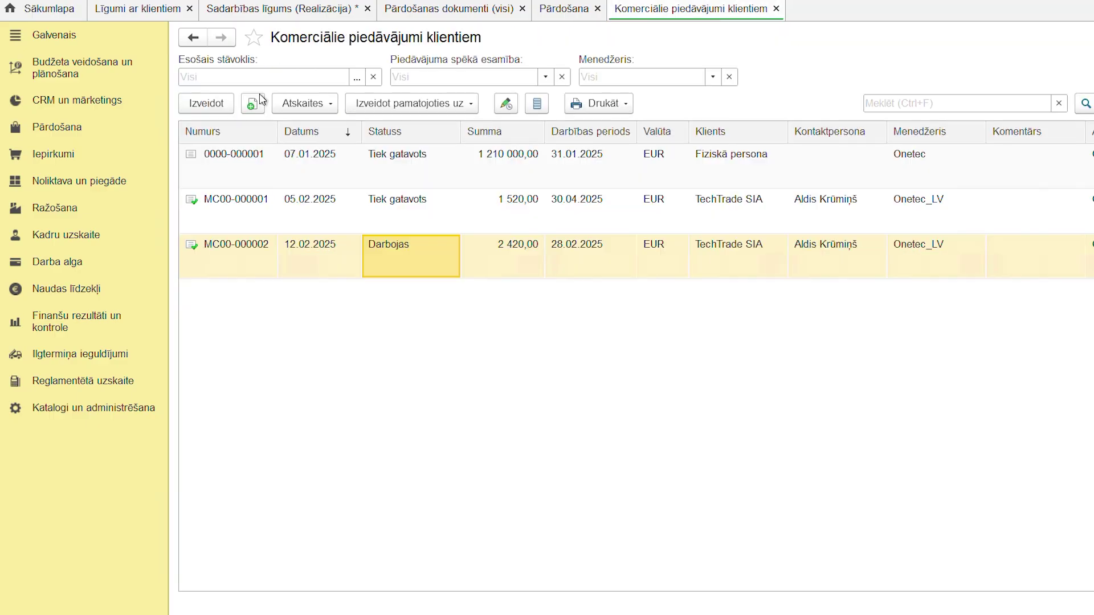